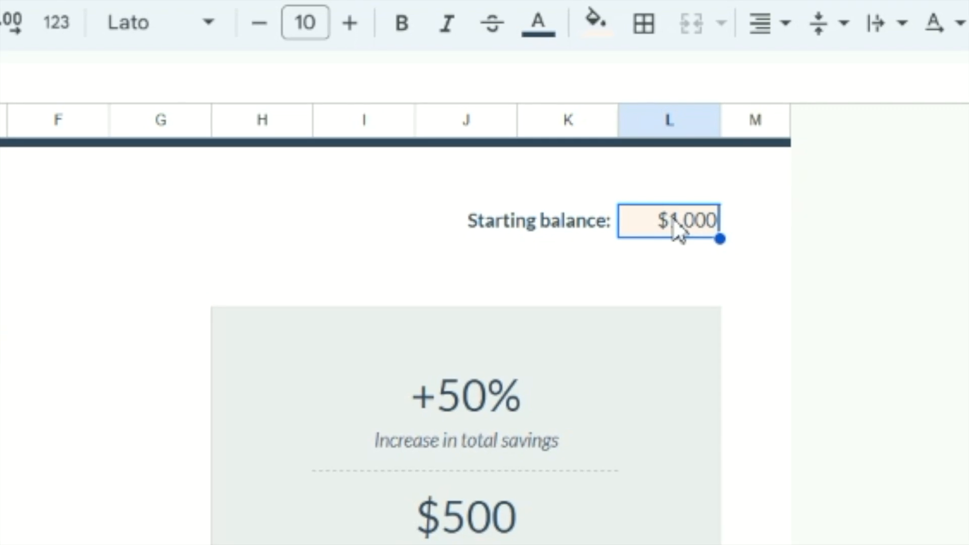
- Set the starting balance of the monthly budget to $1,500
{"action": "type", "text": "1"}
{"action": "key", "text": "Return"}
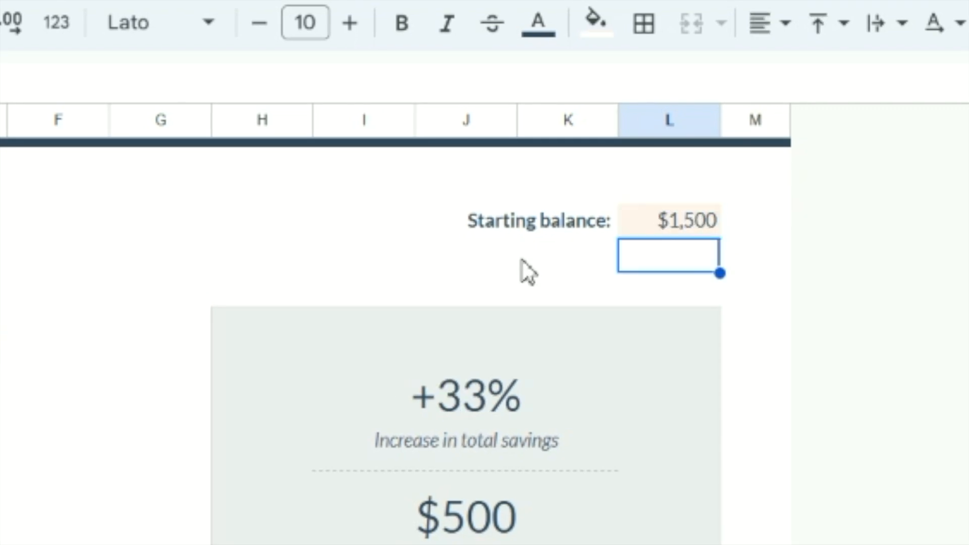
- Set the planned amounts for the Home expense and the Paycheck income to $0
{"action": "scroll", "coordinate": [489, 156], "scroll_direction": "down", "scroll_amount": 8}
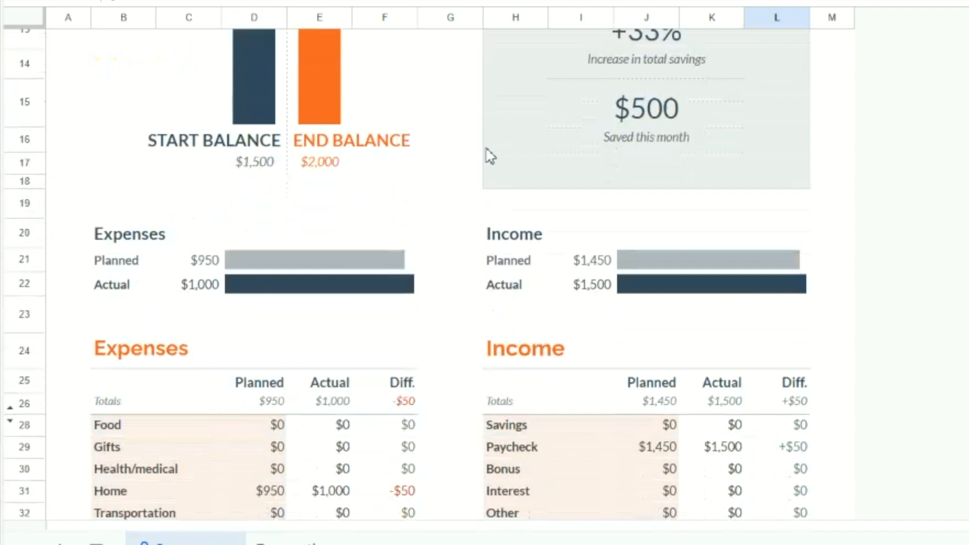
{"action": "left_click", "coordinate": [257, 180]}
{"action": "type", "text": "0"}
{"action": "key", "text": "Return"}
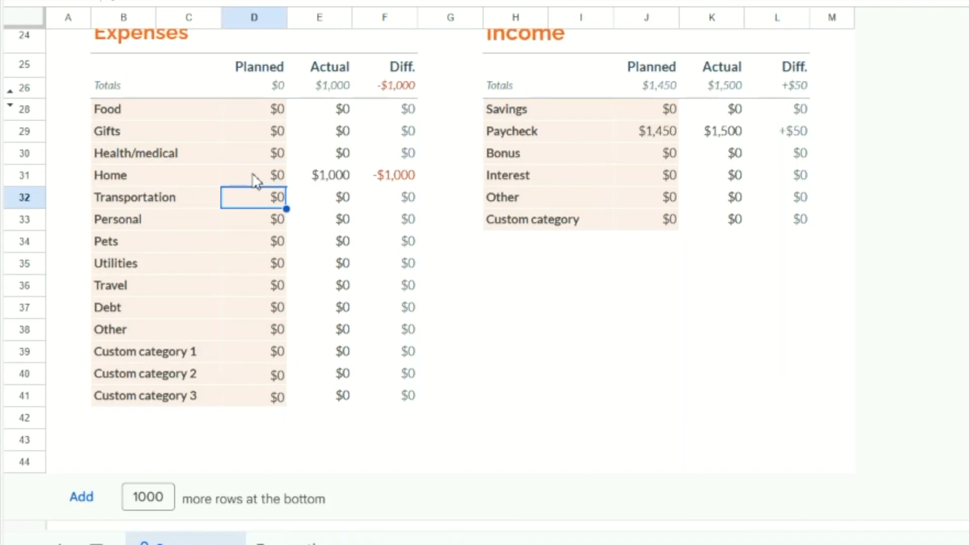
{"action": "left_click", "coordinate": [654, 131]}
{"action": "type", "text": "0"}
{"action": "key", "text": "Return"}
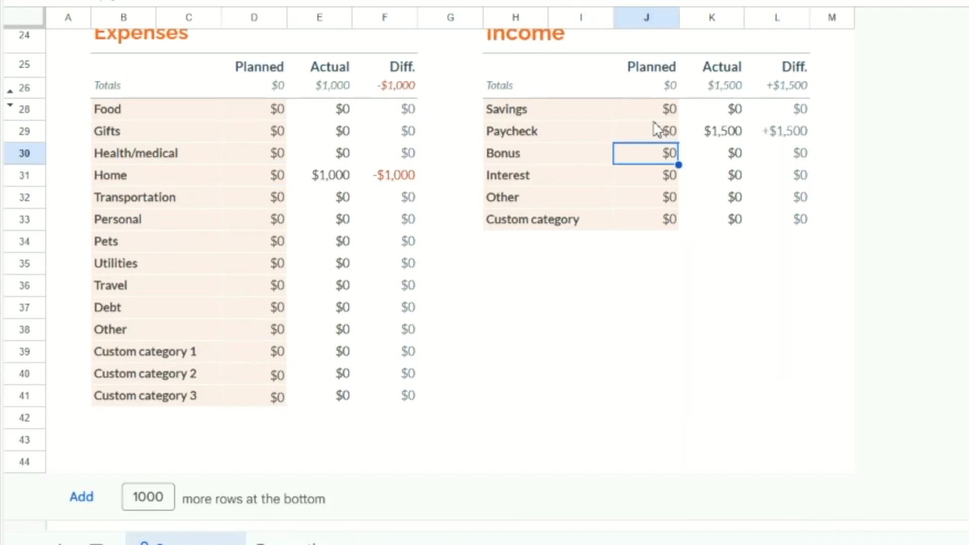
- Examine the category names and planned amounts in the Expenses and Income tables
{"action": "scroll", "coordinate": [403, 172], "scroll_direction": "up", "scroll_amount": 2}
{"action": "left_click", "coordinate": [144, 183]}
{"action": "left_click_drag", "start_coordinate": [143, 184], "coordinate": [167, 467]}
{"action": "scroll", "coordinate": [169, 254], "scroll_direction": "up", "scroll_amount": 1}
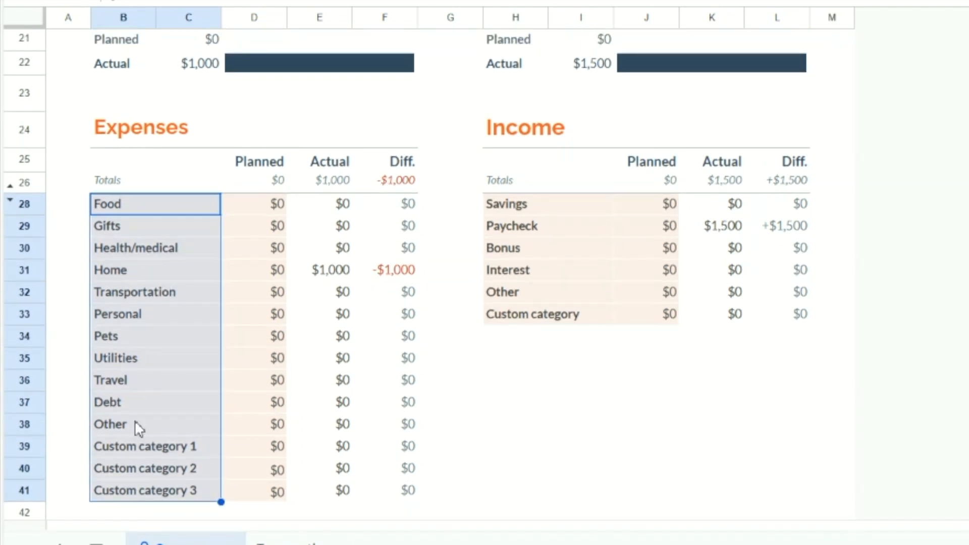
{"action": "left_click_drag", "start_coordinate": [237, 202], "coordinate": [238, 501]}
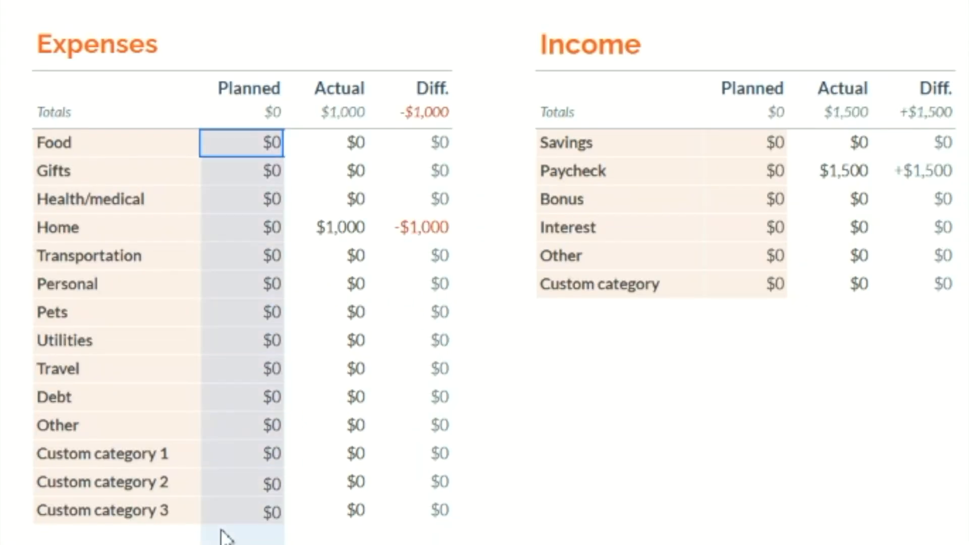
{"action": "scroll", "coordinate": [363, 272], "scroll_direction": "up", "scroll_amount": 1}
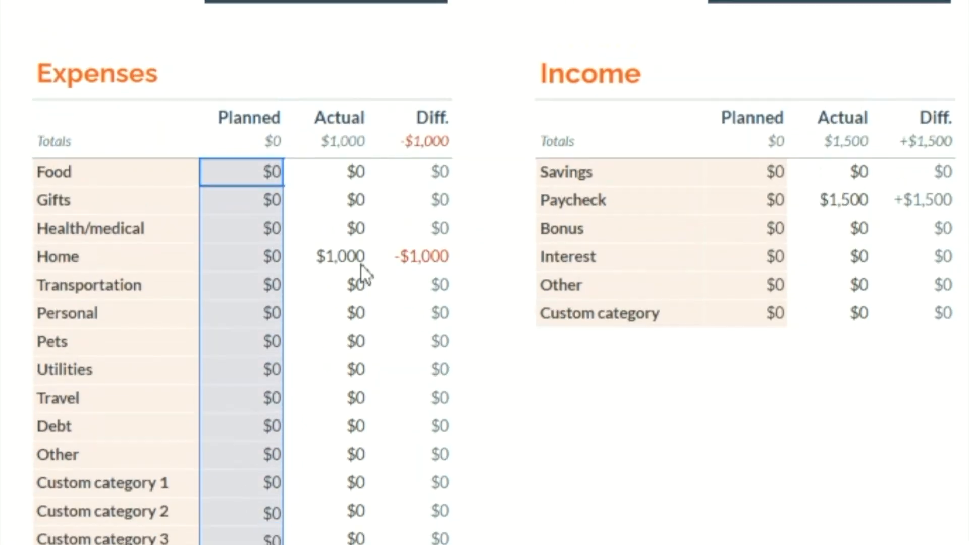
{"action": "left_click_drag", "start_coordinate": [672, 182], "coordinate": [641, 305]}
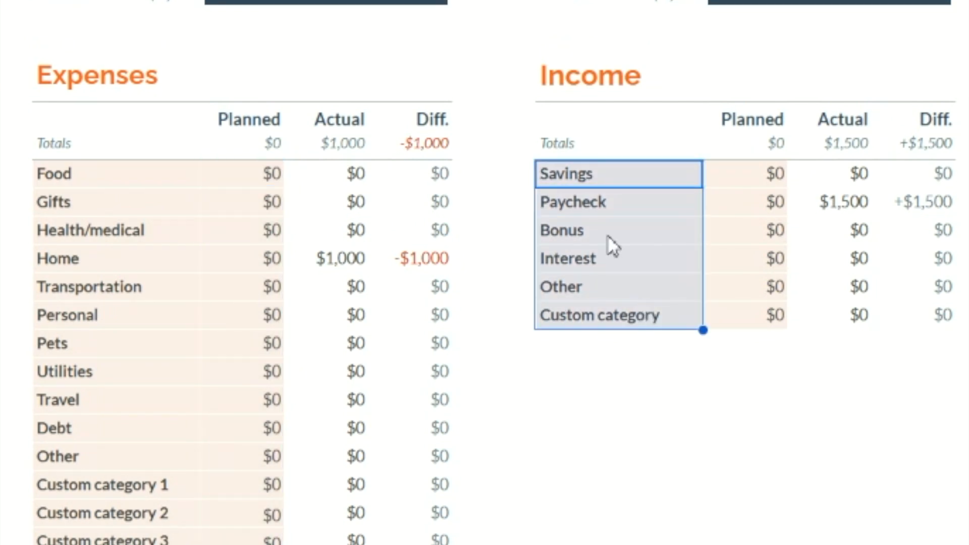
{"action": "scroll", "coordinate": [610, 239], "scroll_direction": "down", "scroll_amount": 1}
{"action": "left_click_drag", "start_coordinate": [752, 134], "coordinate": [755, 272]}
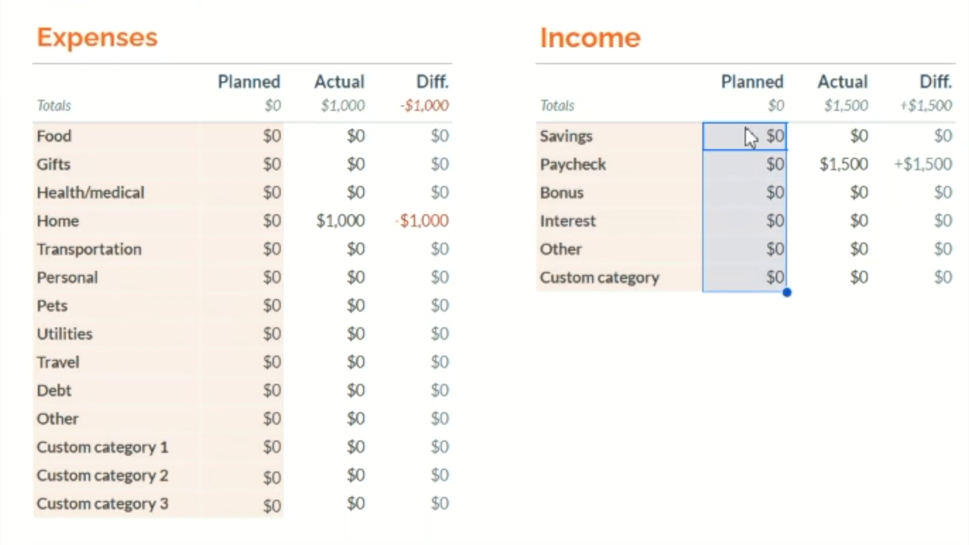
- Examine the planned income and expense totals, the start and end balances, the monthly savings and the percentage increase
{"action": "scroll", "coordinate": [749, 130], "scroll_direction": "up", "scroll_amount": 4}
{"action": "scroll", "coordinate": [560, 63], "scroll_direction": "up", "scroll_amount": 2}
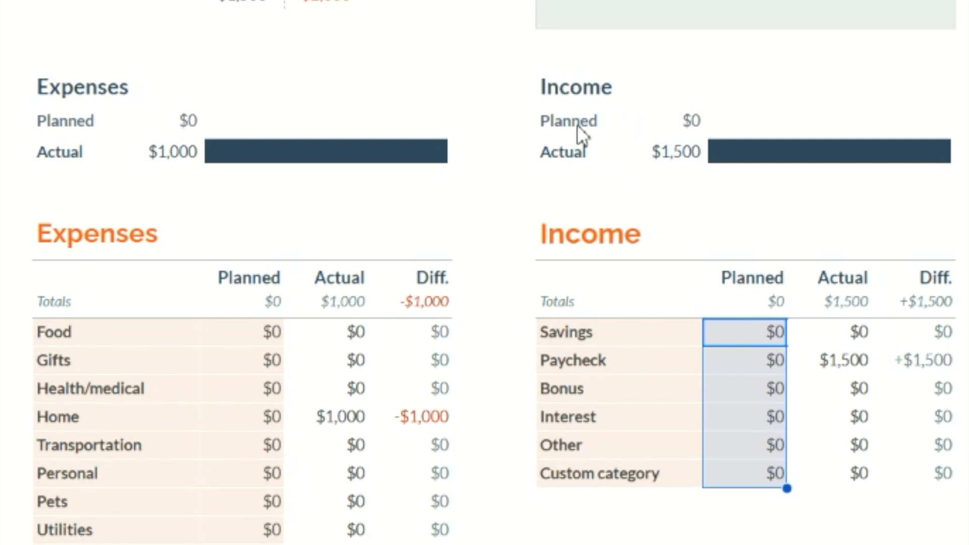
{"action": "left_click", "coordinate": [661, 124]}
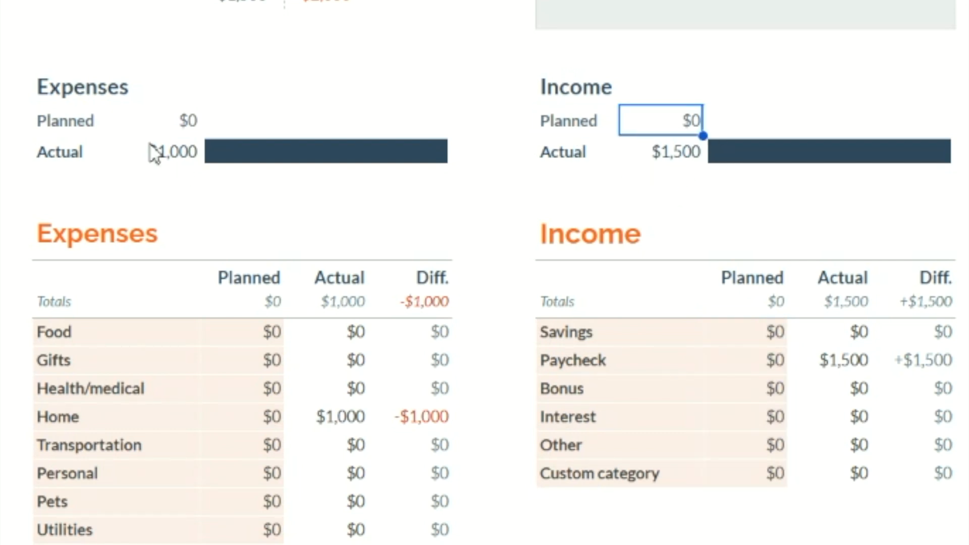
{"action": "left_click", "coordinate": [189, 123]}
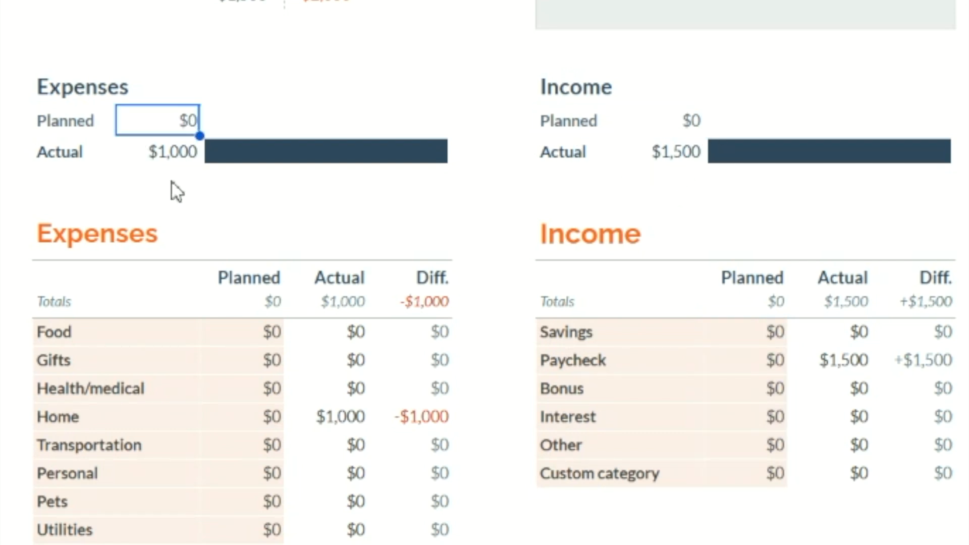
{"action": "scroll", "coordinate": [132, 225], "scroll_direction": "up", "scroll_amount": 2}
{"action": "scroll", "coordinate": [270, 244], "scroll_direction": "up", "scroll_amount": 5}
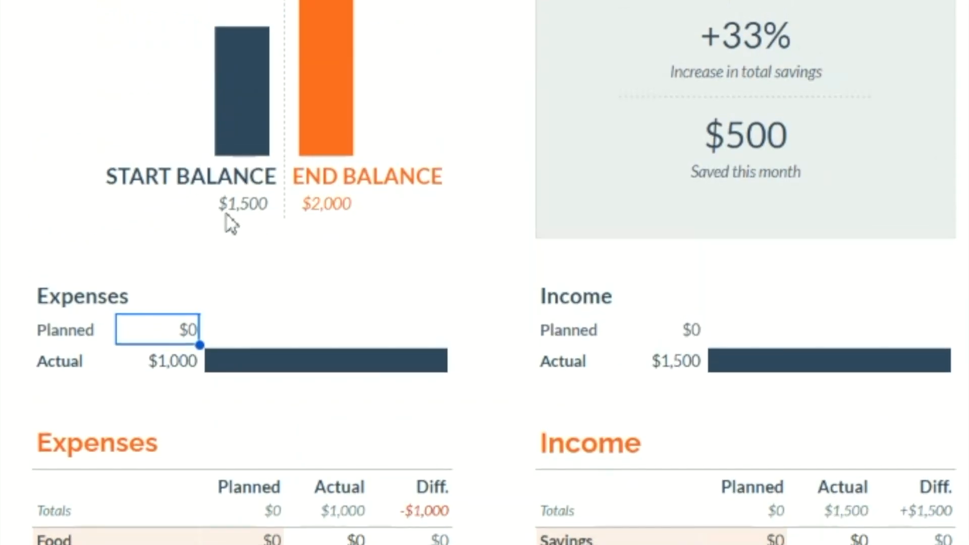
{"action": "scroll", "coordinate": [229, 219], "scroll_direction": "up", "scroll_amount": 1}
{"action": "scroll", "coordinate": [233, 249], "scroll_direction": "up", "scroll_amount": 2}
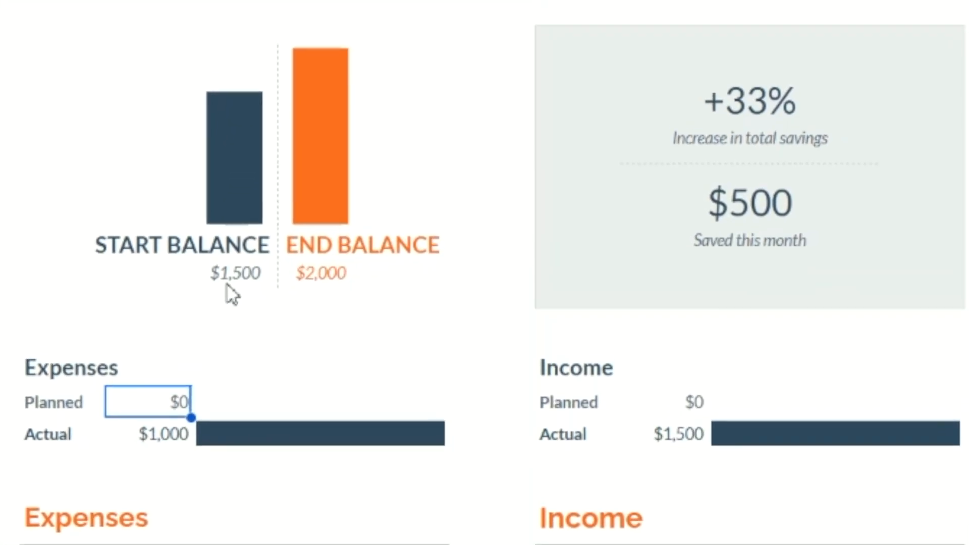
{"action": "left_click", "coordinate": [236, 282]}
{"action": "left_click", "coordinate": [333, 297]}
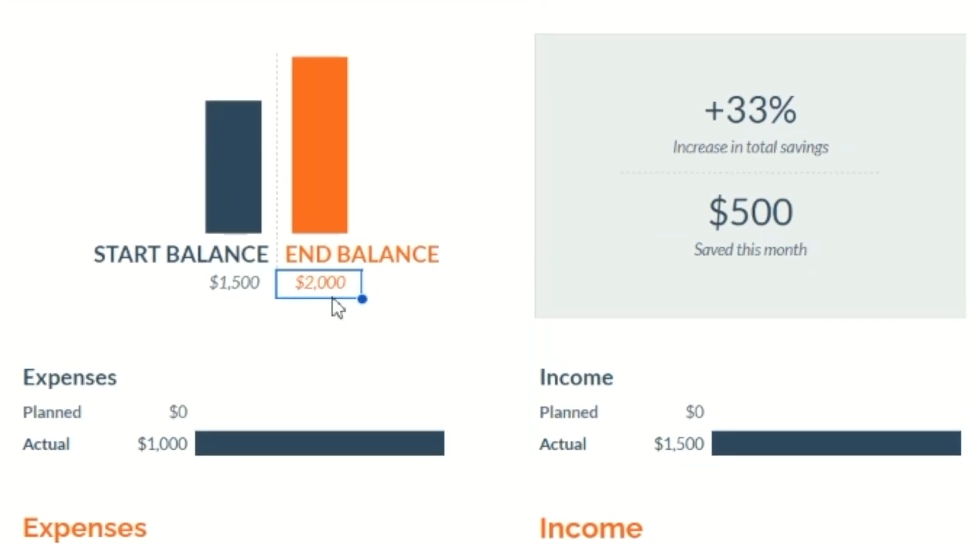
{"action": "left_click", "coordinate": [752, 227]}
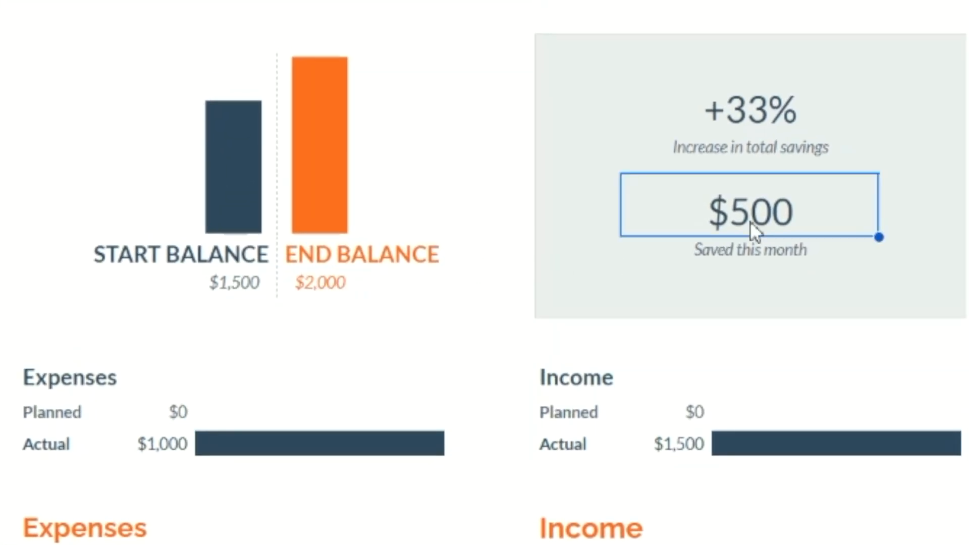
{"action": "left_click", "coordinate": [768, 132]}
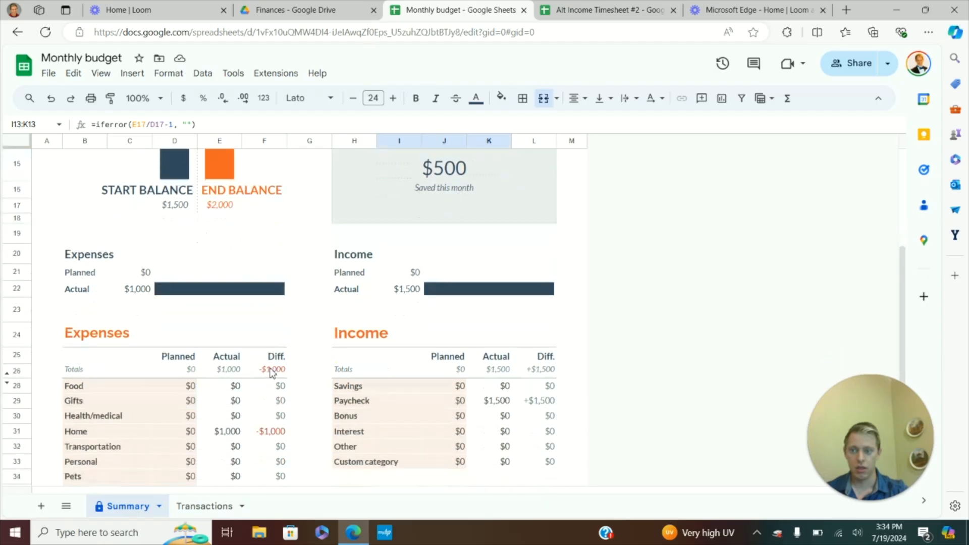
- Clear all category names in the Expenses table, from Food through Custom category 3
{"action": "scroll", "coordinate": [114, 274], "scroll_direction": "down", "scroll_amount": 4}
{"action": "scroll", "coordinate": [113, 253], "scroll_direction": "up", "scroll_amount": 1}
{"action": "left_click_drag", "start_coordinate": [95, 305], "coordinate": [105, 450]}
{"action": "key", "text": "Delete"}
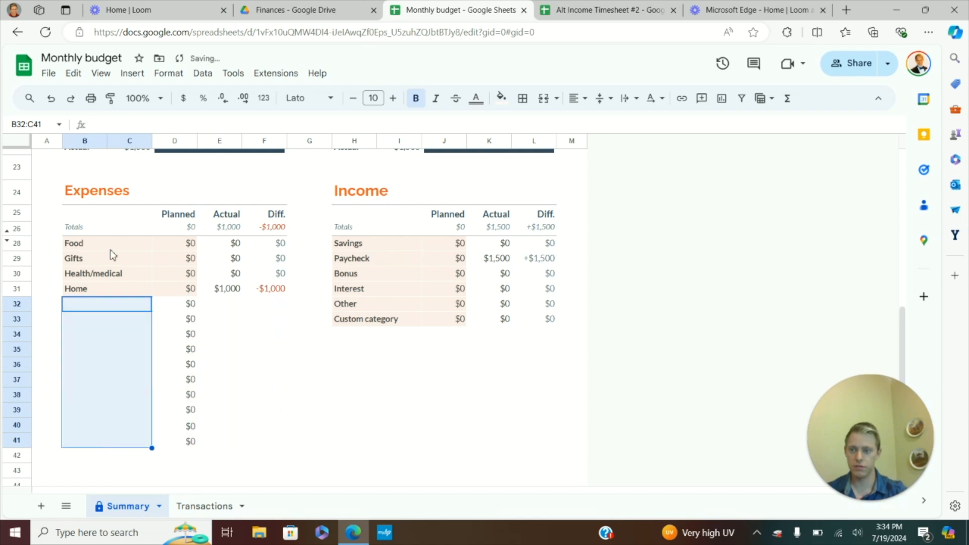
{"action": "left_click", "coordinate": [111, 249]}
{"action": "key", "text": "Delete"}
{"action": "key", "text": "Down"}
{"action": "key", "text": "Delete"}
{"action": "key", "text": "Down"}
{"action": "key", "text": "Delete"}
{"action": "key", "text": "Down"}
{"action": "key", "text": "Delete"}
- Enter Tithing, Rent, Food and Utilities as the first four categories of the Expenses table
{"action": "left_click", "coordinate": [110, 249]}
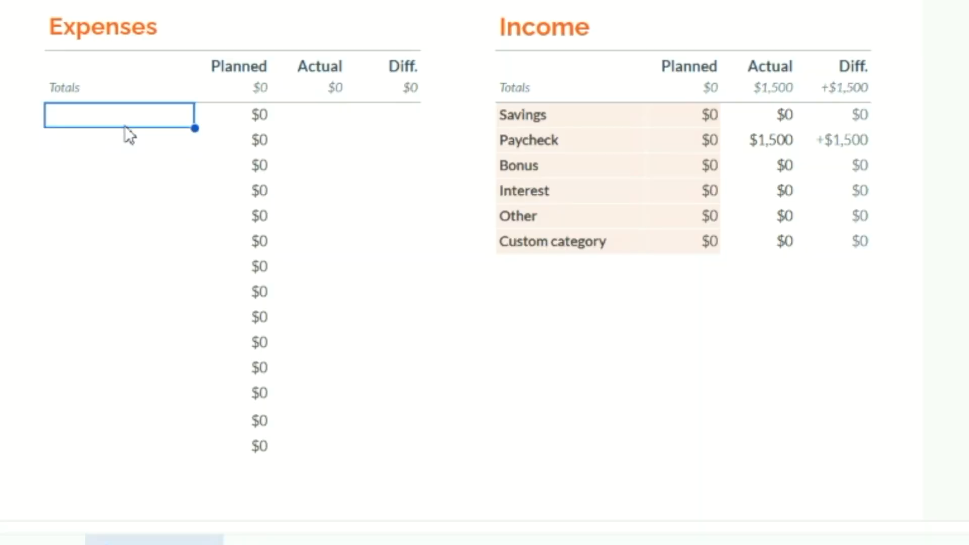
{"action": "type", "text": "Tithing"}
{"action": "key", "text": "Return"}
{"action": "type", "text": "Rent"}
{"action": "key", "text": "Return"}
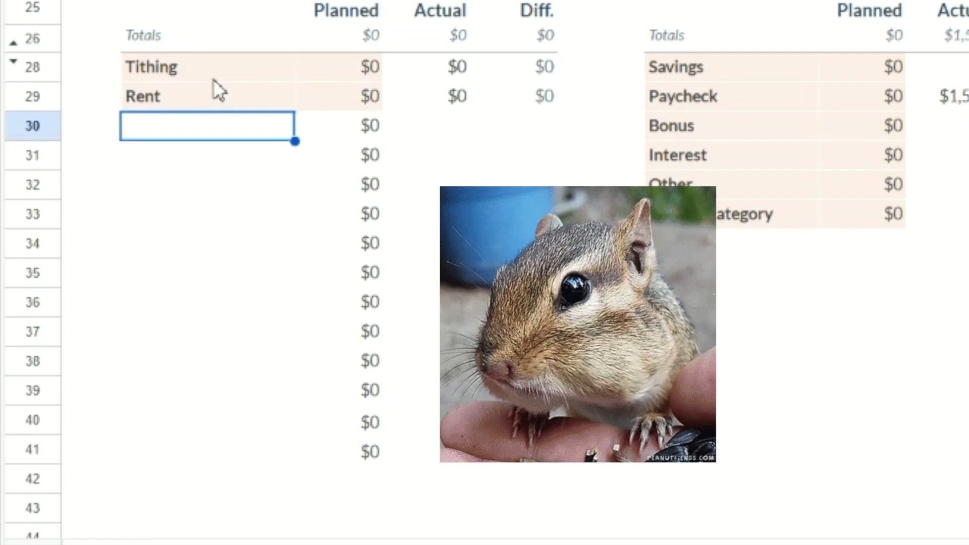
{"action": "type", "text": "Food"}
{"action": "key", "text": "Return"}
{"action": "type", "text": "Utilities"}
{"action": "key", "text": "Return"}
- Add expense categories Health/Medical, Car fixes/insurance, Gas, Travel, Charity, Investing, Phone, Fun, Gitfs, Clothing and haircuts, Subscriptions & Books, and Toiletries/Supplies below Utilities
{"action": "type", "text": "Health/Medical"}
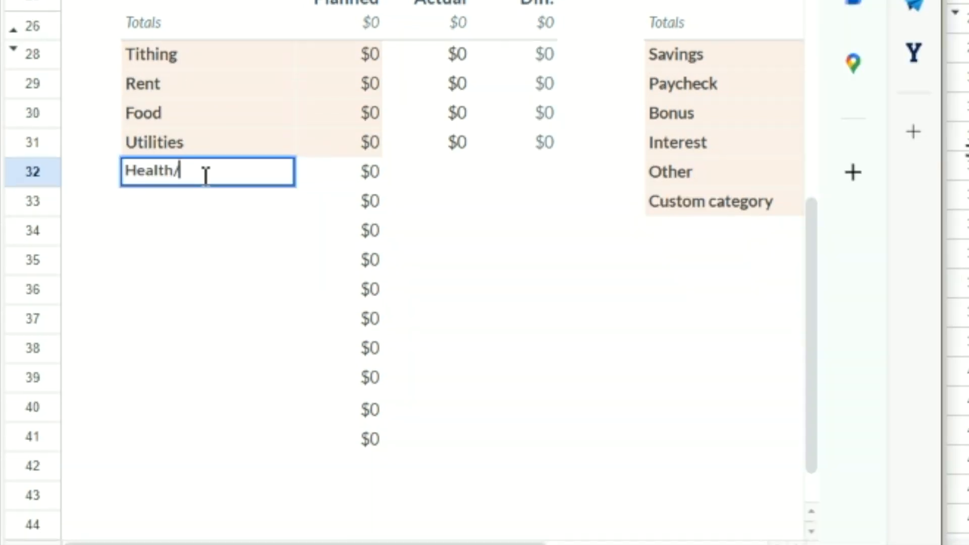
{"action": "key", "text": "Return"}
{"action": "type", "text": "Car fixes/insurance Gas Travel Charity Inves"}
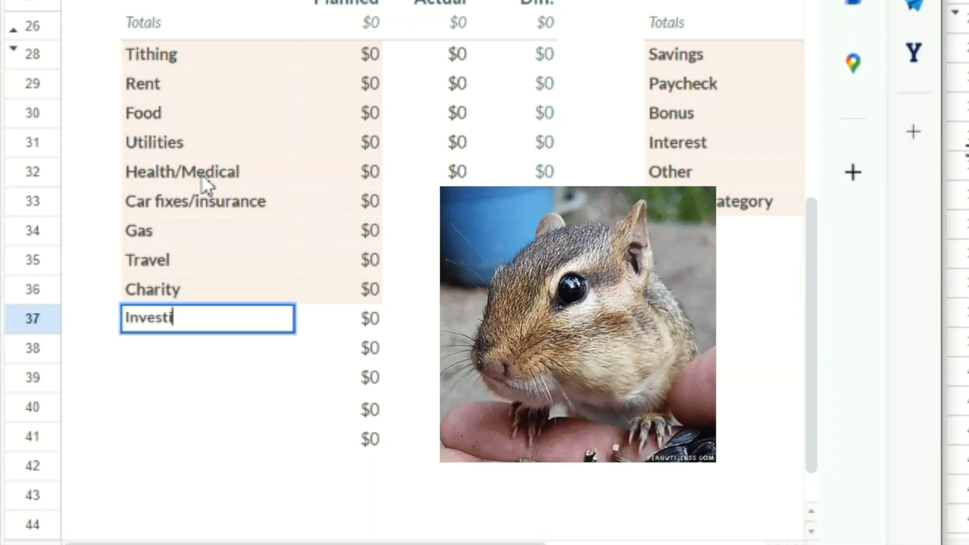
{"action": "type", "text": "ting Phone Fun Gitfs Clothing and haircuts Subscriptions & Books Toiletries/Supplies"}
{"action": "left_click_drag", "start_coordinate": [250, 6], "coordinate": [266, 372]}
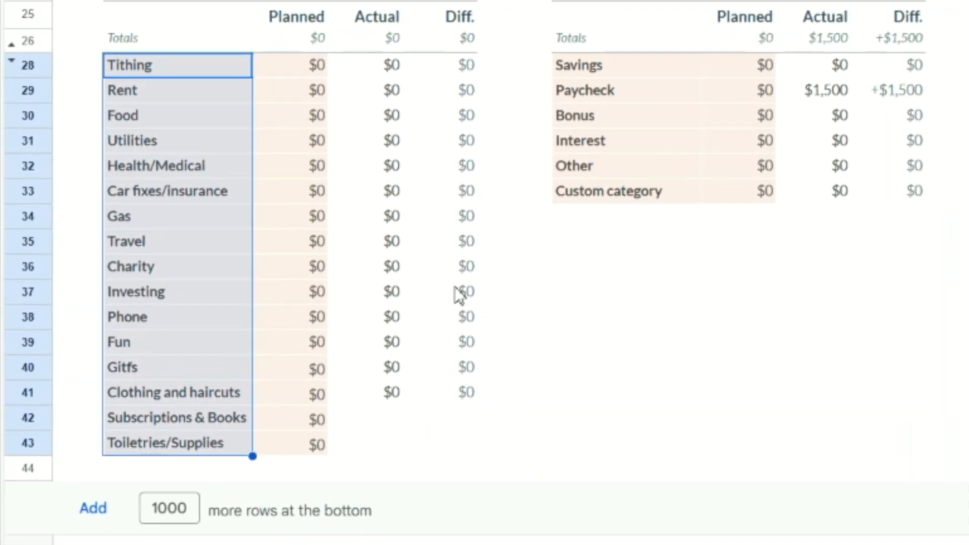
- Replace all category names in the Income table with Paycheck, Interest and Other
{"action": "left_click_drag", "start_coordinate": [579, 66], "coordinate": [619, 206]}
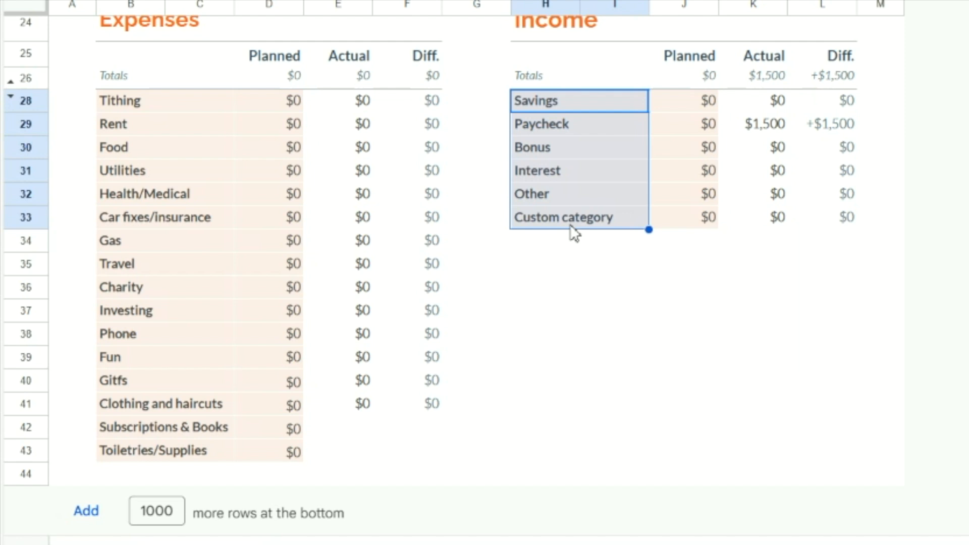
{"action": "key", "text": "Delete"}
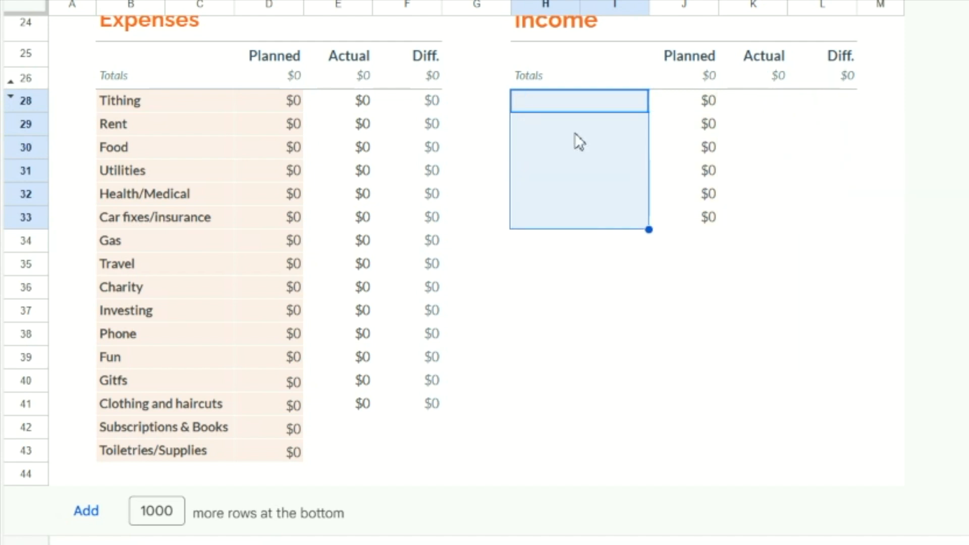
{"action": "left_click", "coordinate": [567, 101]}
{"action": "type", "text": "Paycheck"}
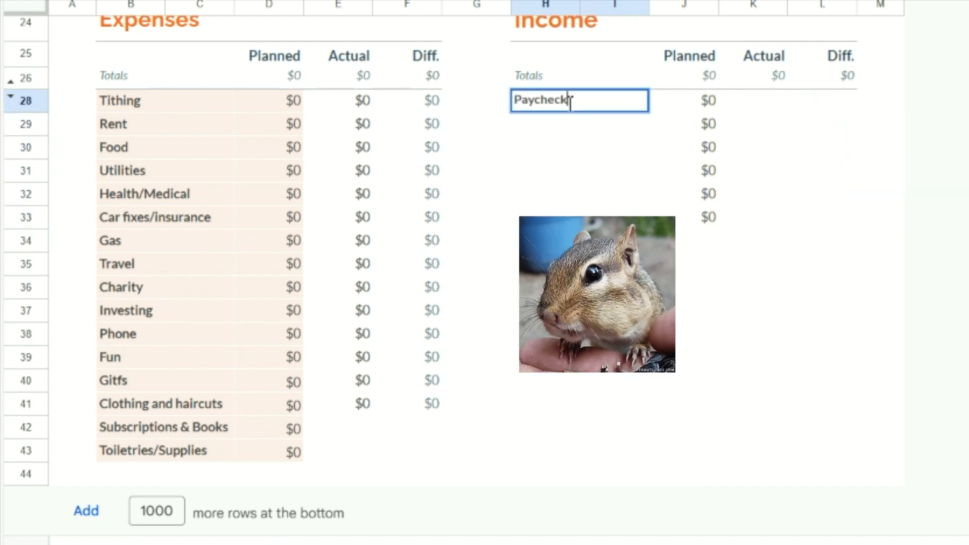
{"action": "key", "text": "Return"}
{"action": "type", "text": "Interest"}
{"action": "key", "text": "Return"}
{"action": "type", "text": "Other"}
{"action": "key", "text": "Return"}
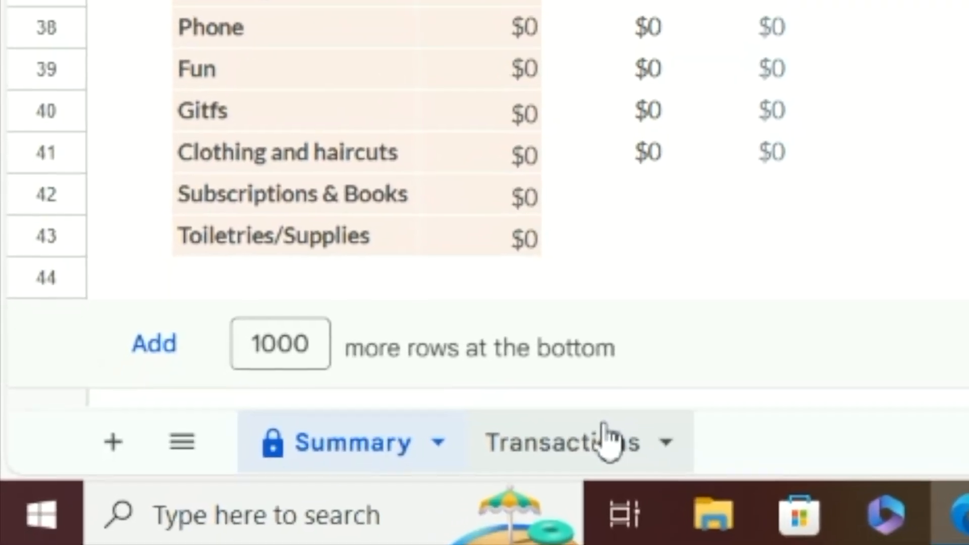
- Delete the sample expense and income entries in row 5 of the Transactions sheet
{"action": "left_click", "coordinate": [607, 439]}
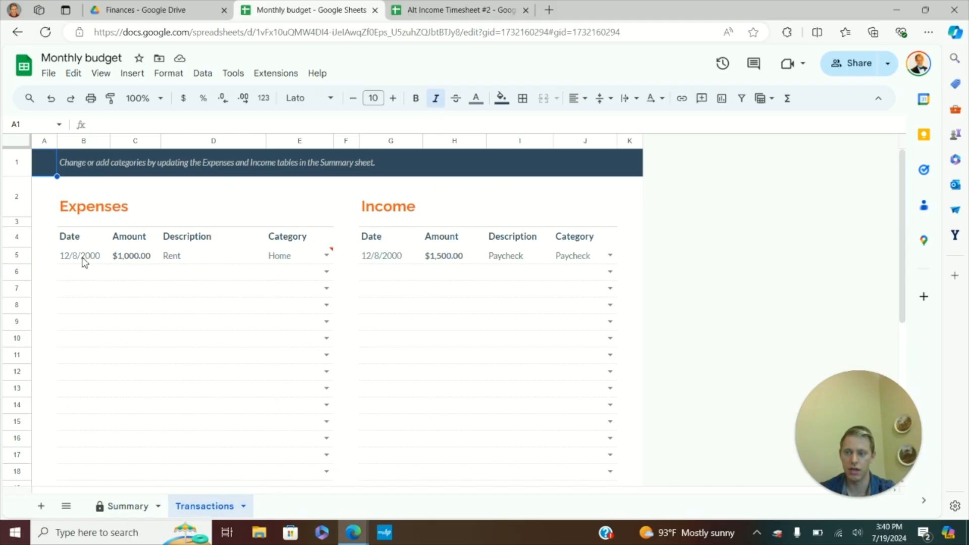
{"action": "left_click", "coordinate": [83, 257]}
{"action": "left_click_drag", "start_coordinate": [82, 258], "coordinate": [580, 267]}
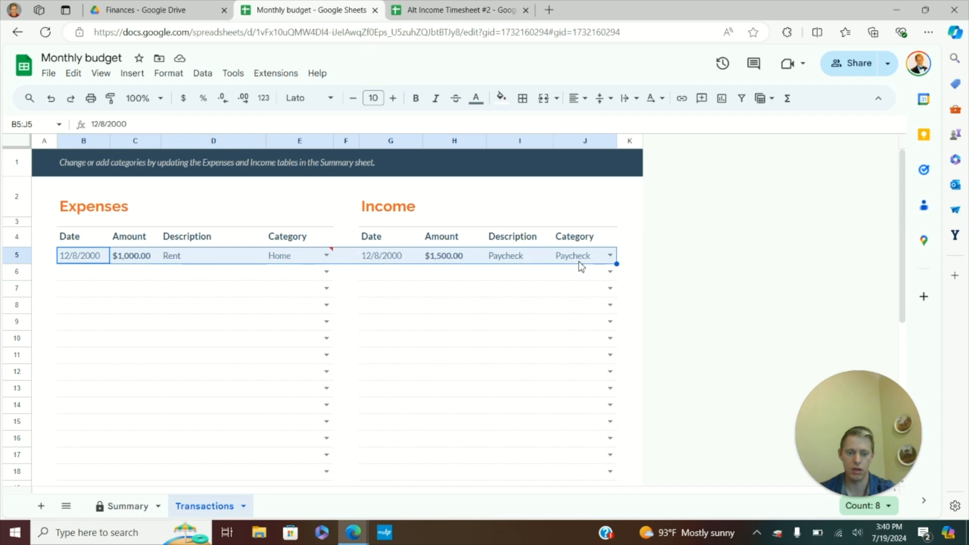
{"action": "key", "text": "Delete"}
{"action": "key", "text": "Tab"}
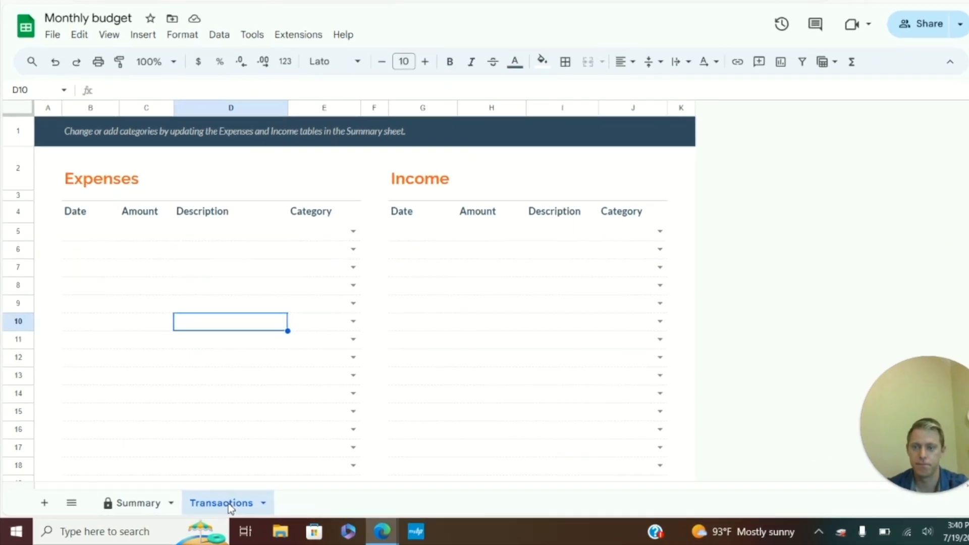
- Set the planned Paycheck income on the Summary sheet to $2,500
{"action": "left_click", "coordinate": [196, 495]}
{"action": "scroll", "coordinate": [384, 193], "scroll_direction": "up", "scroll_amount": 1}
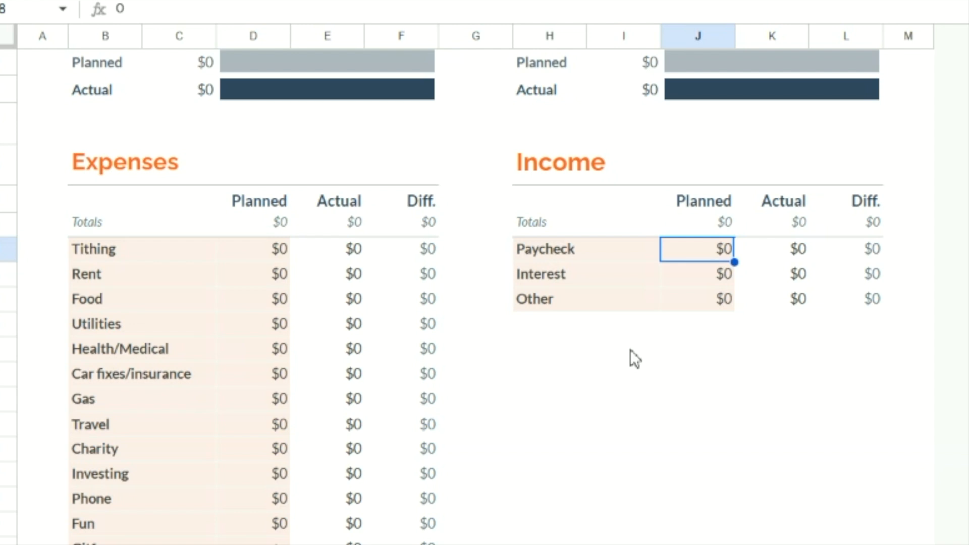
{"action": "type", "text": "2,5"}
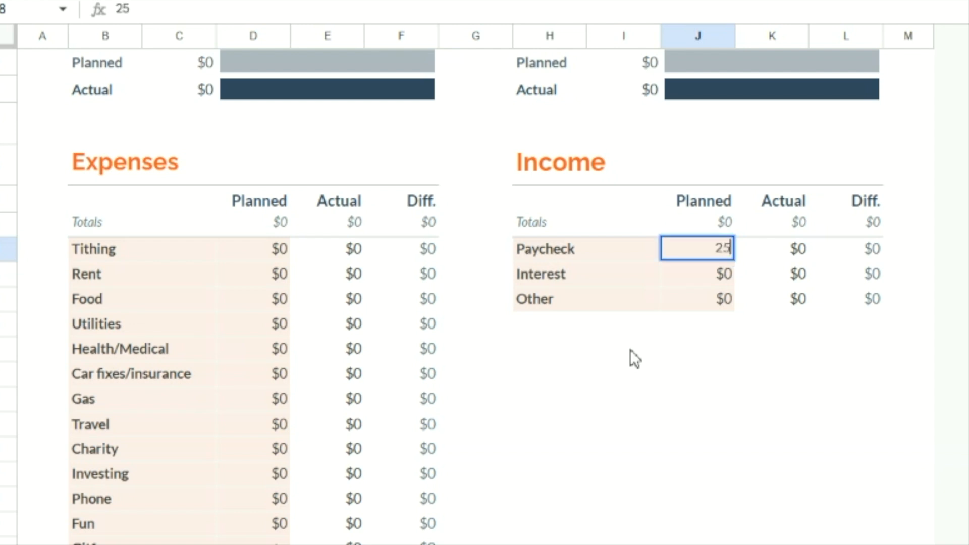
{"action": "type", "text": "00"}
{"action": "key", "text": "Return"}
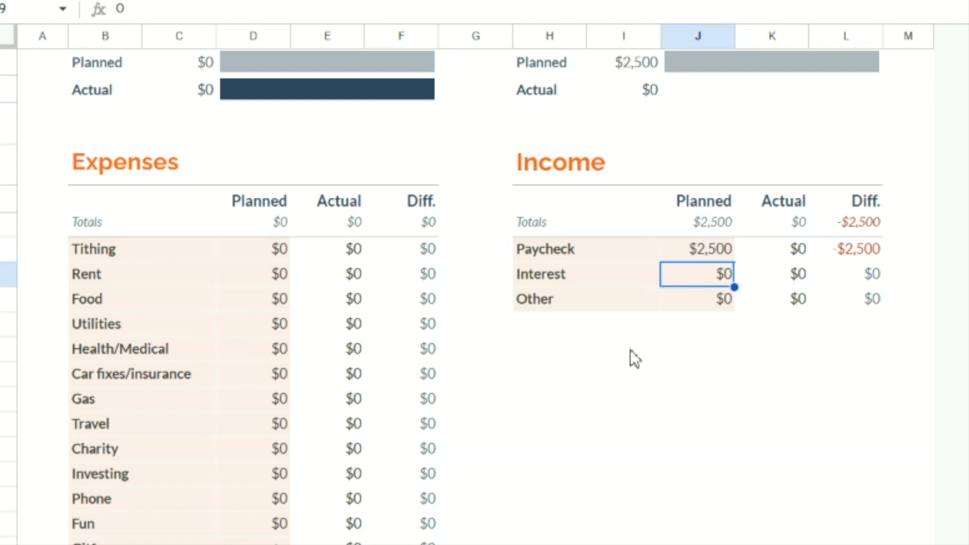
- Set the planned Interest income on the Summary sheet to $1
{"action": "scroll", "coordinate": [675, 280], "scroll_direction": "up", "scroll_amount": 8}
{"action": "left_click", "coordinate": [832, 102]}
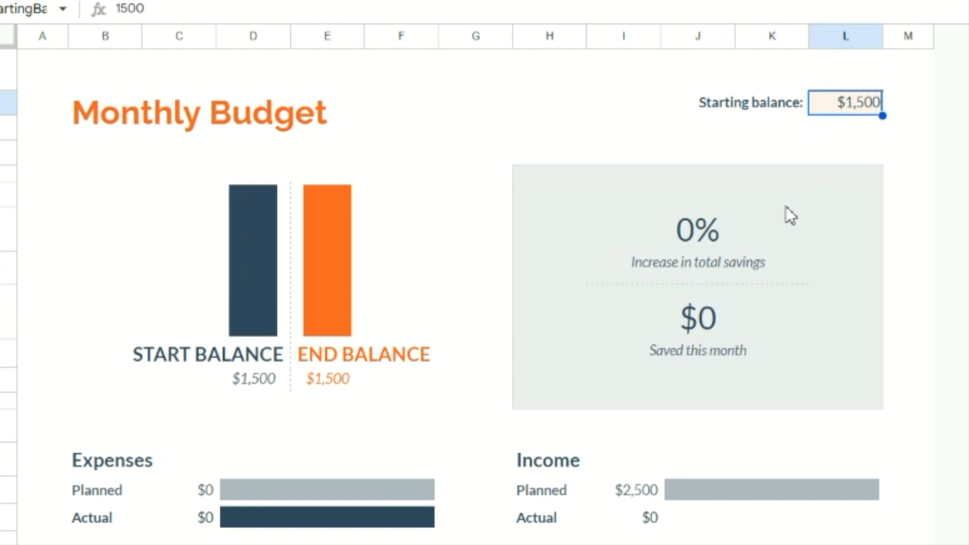
{"action": "scroll", "coordinate": [786, 207], "scroll_direction": "down", "scroll_amount": 7}
{"action": "left_click", "coordinate": [708, 337]}
{"action": "type", "text": "1"}
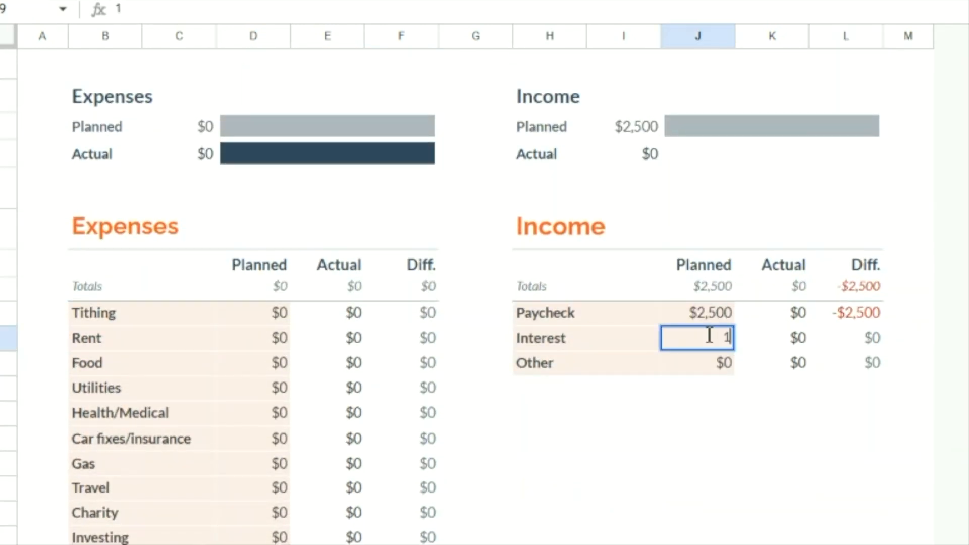
{"action": "key", "text": "Return"}
{"action": "scroll", "coordinate": [706, 333], "scroll_direction": "down", "scroll_amount": 1}
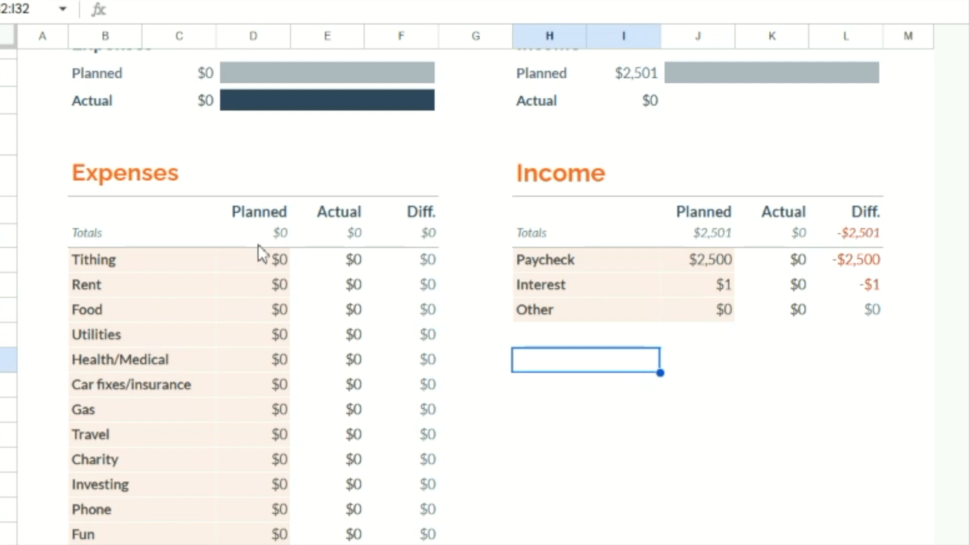
- Set the planned expenses for Tithing to $250, Rent to $1,000 and Food to $400
{"action": "left_click", "coordinate": [274, 265]}
{"action": "type", "text": "250"}
{"action": "key", "text": "Return"}
{"action": "type", "text": "1000"}
{"action": "key", "text": "Return"}
{"action": "type", "text": "400"}
{"action": "key", "text": "Return"}
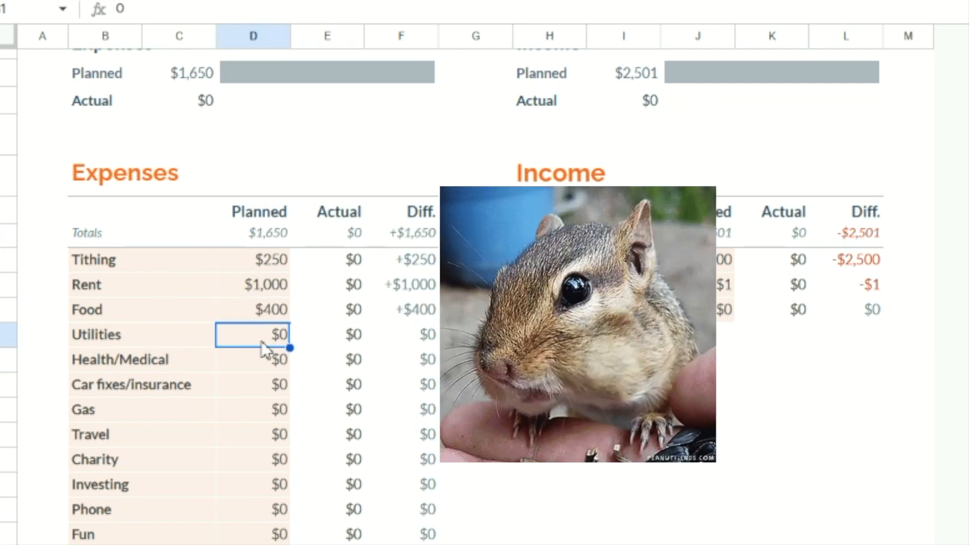
- Set the planned expenses for Utilities to $50, Health/Medical to $100, and Car fixes/insurance and Gas to $120 each
{"action": "type", "text": "50"}
{"action": "key", "text": "Return"}
{"action": "type", "text": "100"}
{"action": "key", "text": "Return"}
{"action": "type", "text": "11"}
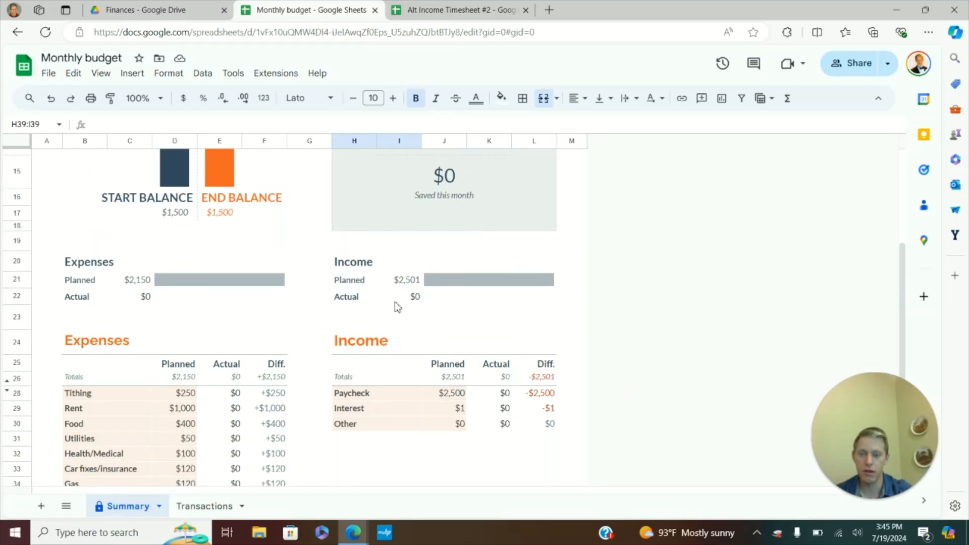
- Compare the planned income and expense totals and review the planned expense amounts from Gas down to Gifts
{"action": "left_click", "coordinate": [407, 281]}
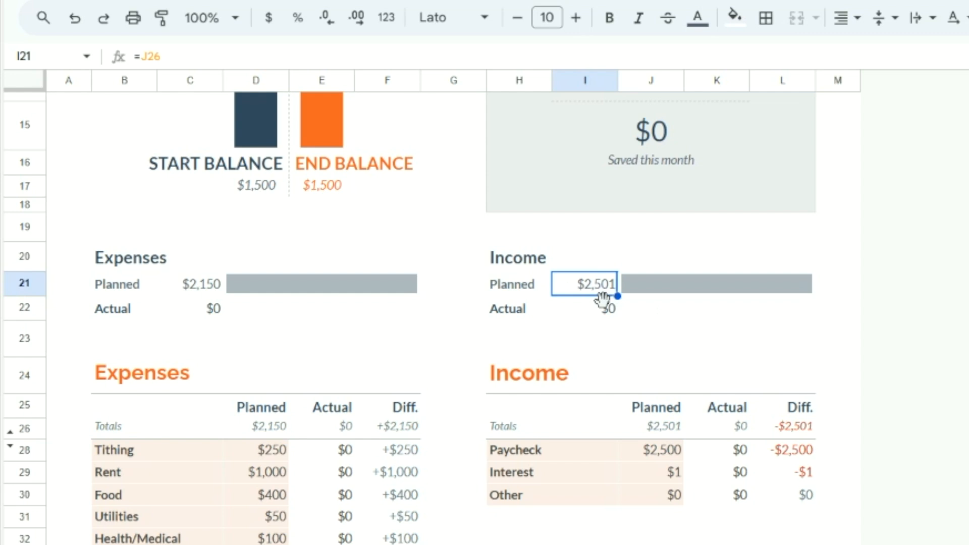
{"action": "left_click", "coordinate": [203, 289]}
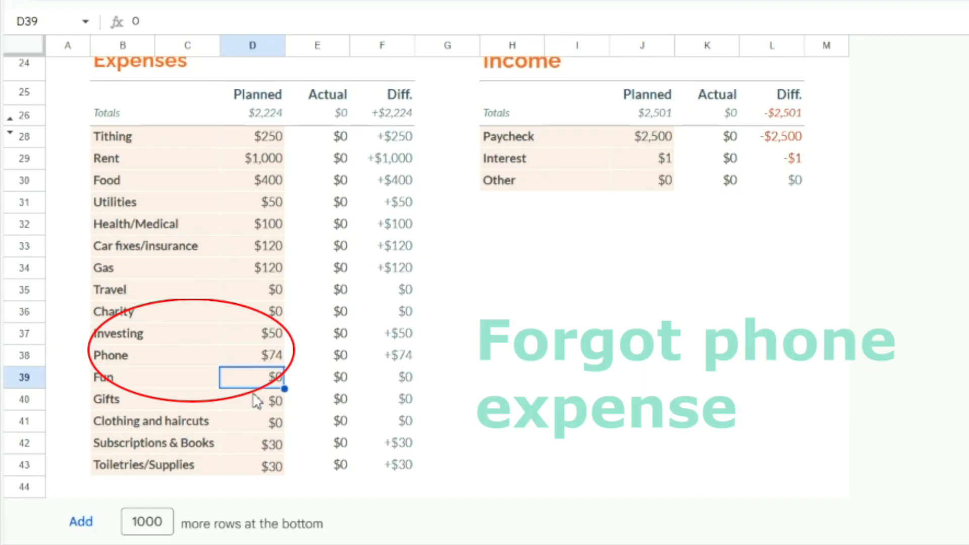
{"action": "left_click", "coordinate": [253, 395]}
{"action": "left_click", "coordinate": [256, 383]}
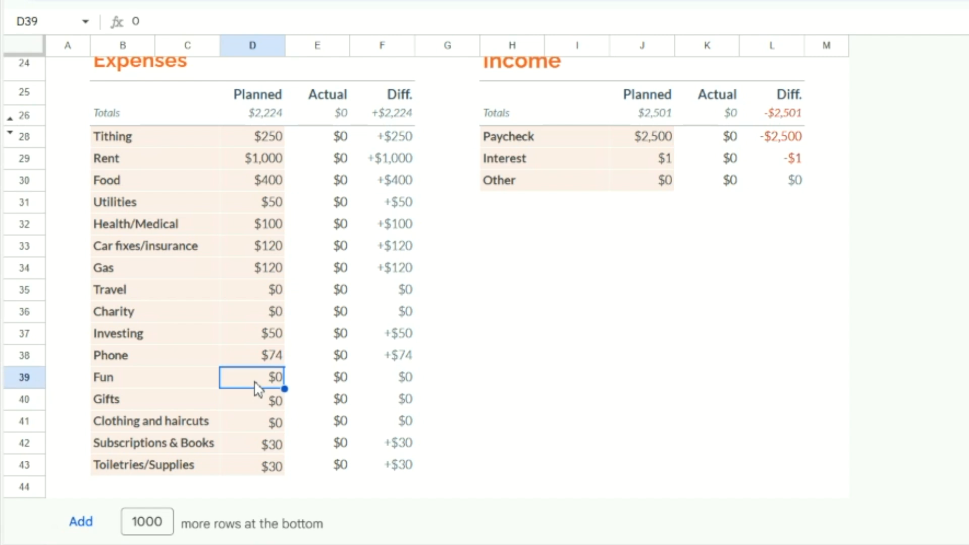
{"action": "left_click", "coordinate": [255, 316]}
{"action": "left_click", "coordinate": [257, 274]}
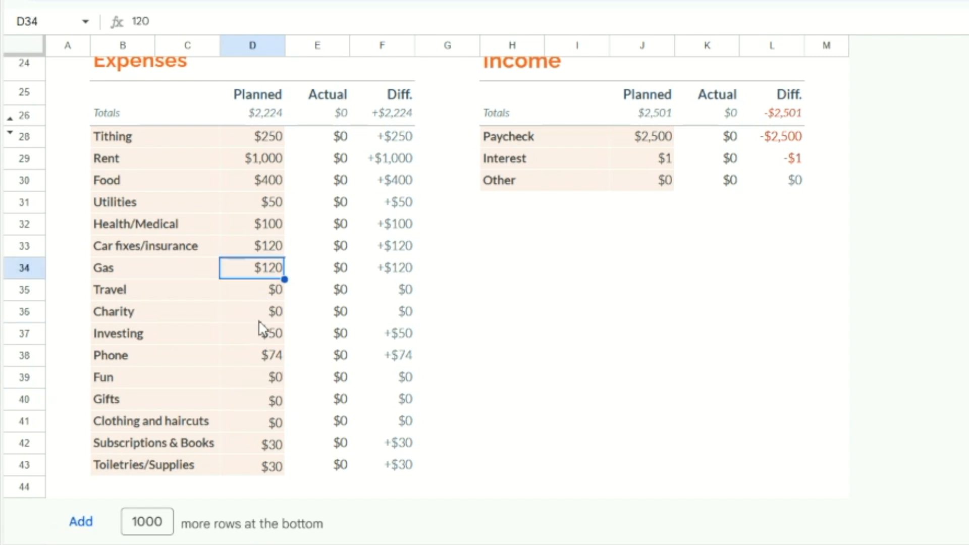
{"action": "left_click", "coordinate": [255, 357]}
{"action": "left_click", "coordinate": [252, 382]}
{"action": "left_click", "coordinate": [256, 399]}
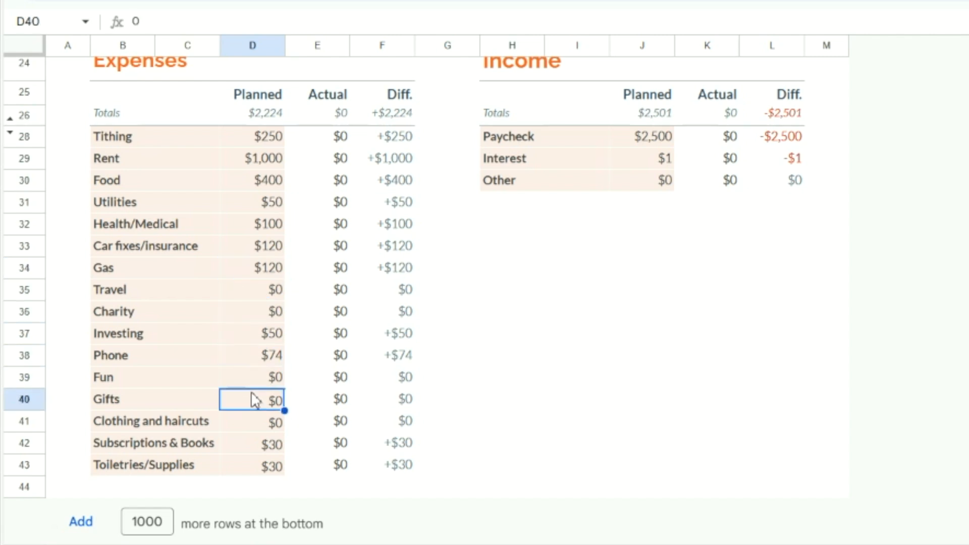
- Set the planned expenses for Fun to $50 and Charity to $20
{"action": "left_click", "coordinate": [152, 396]}
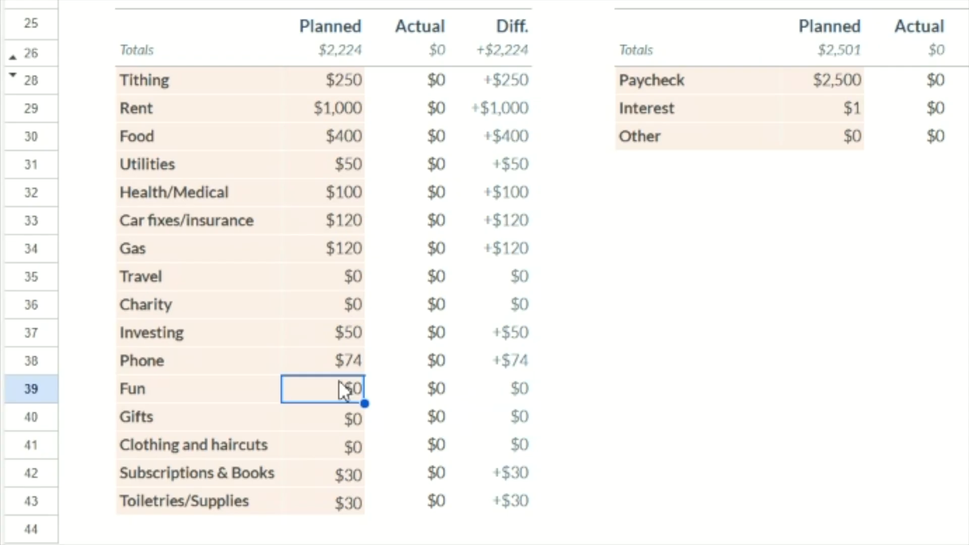
{"action": "type", "text": "50"}
{"action": "key", "text": "Return"}
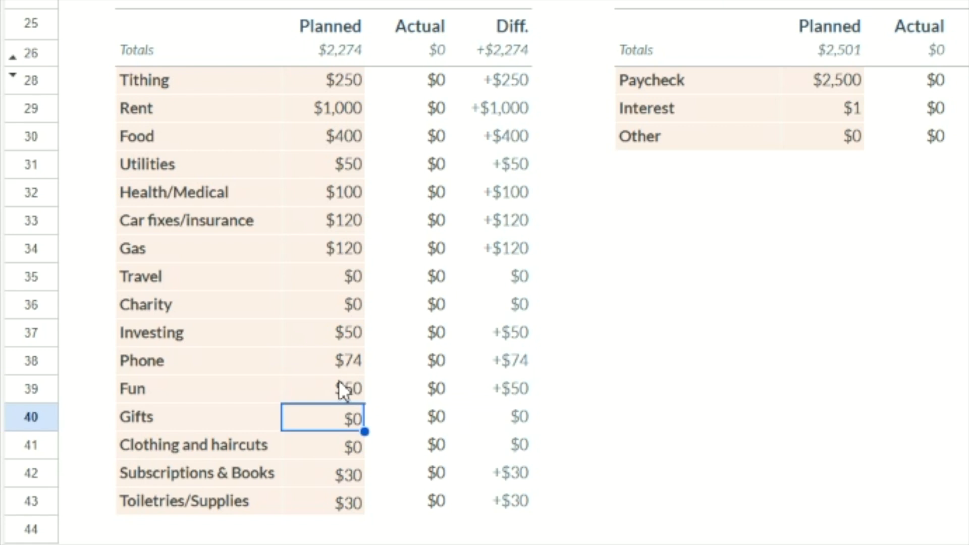
{"action": "left_click", "coordinate": [346, 303]}
{"action": "type", "text": "20"}
{"action": "key", "text": "Return"}
- Start an expense entry in row 5 of the Transactions sheet with date 7/2/2024 and amount $54
{"action": "scroll", "coordinate": [347, 306], "scroll_direction": "up", "scroll_amount": 5}
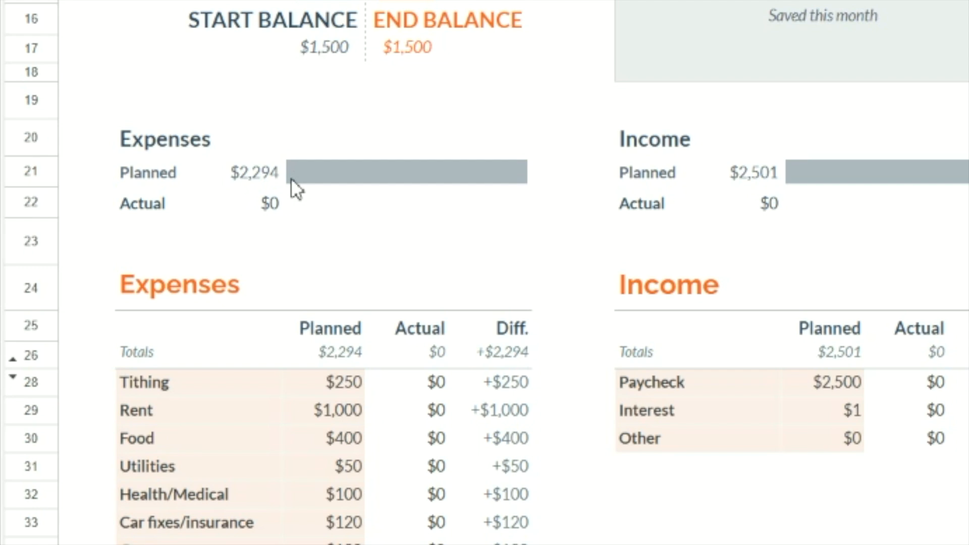
{"action": "scroll", "coordinate": [508, 254], "scroll_direction": "up", "scroll_amount": 2}
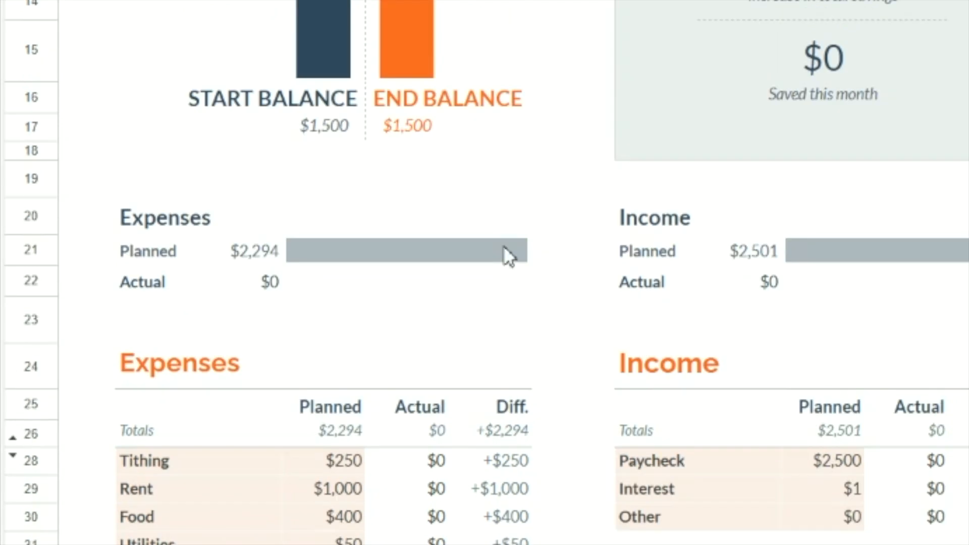
{"action": "scroll", "coordinate": [592, 305], "scroll_direction": "down", "scroll_amount": 5}
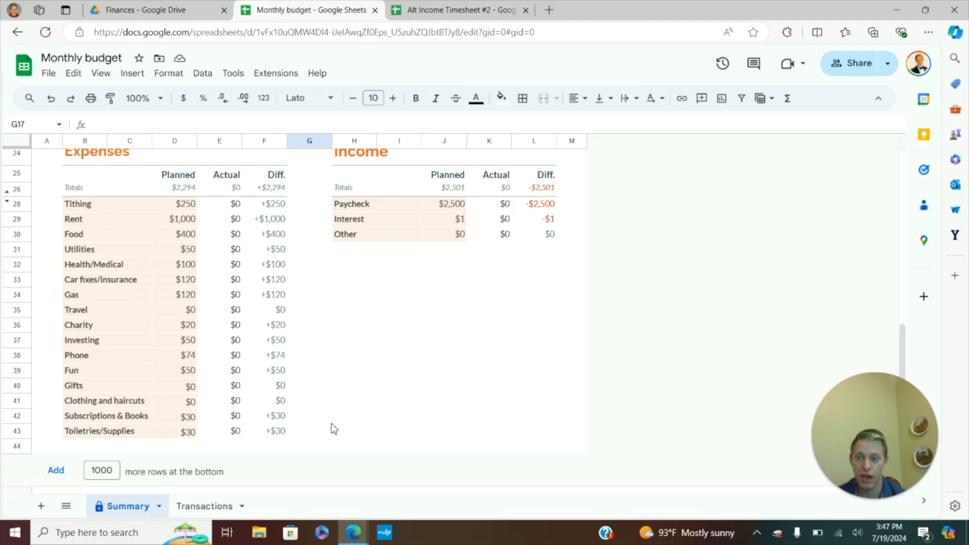
{"action": "scroll", "coordinate": [296, 324], "scroll_direction": "up", "scroll_amount": 2}
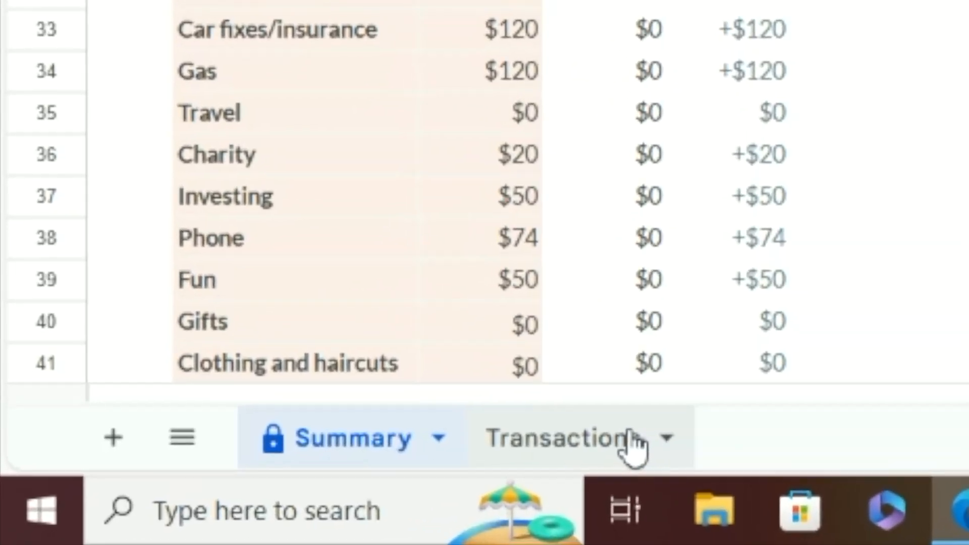
{"action": "left_click", "coordinate": [648, 444]}
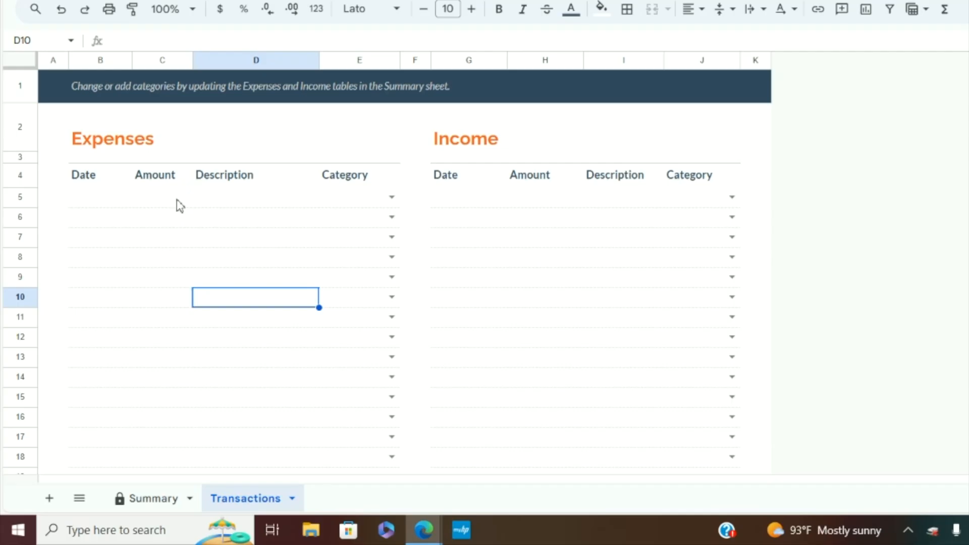
{"action": "left_click", "coordinate": [83, 204]}
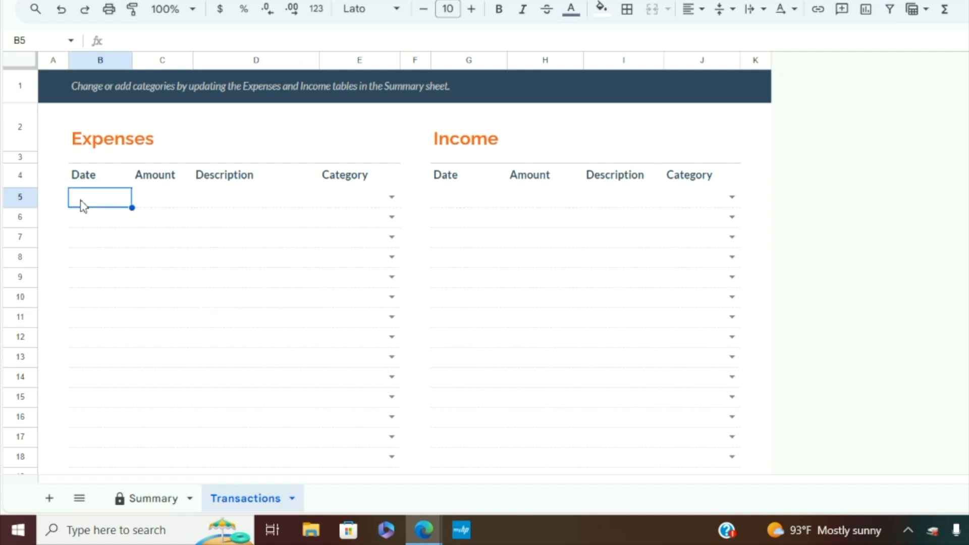
{"action": "double_click", "coordinate": [95, 199]}
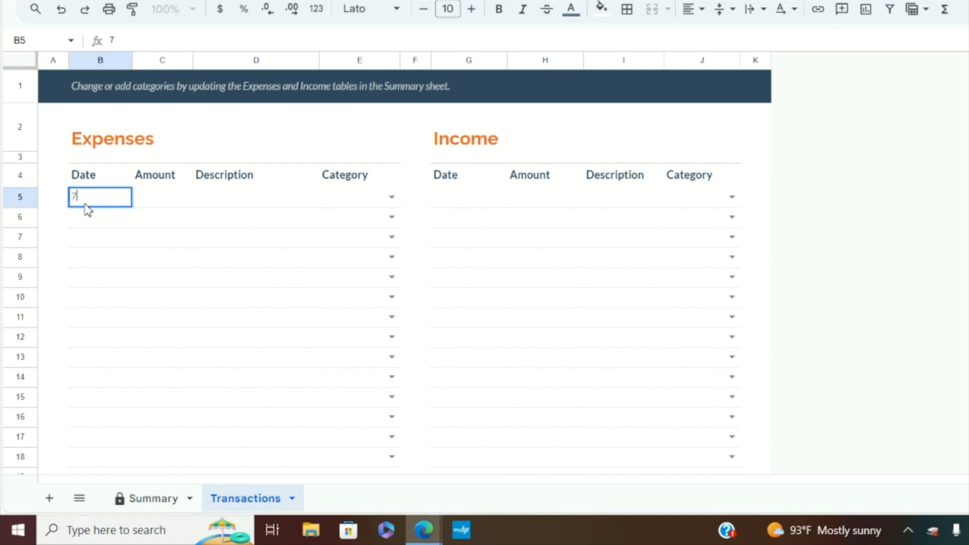
{"action": "key", "text": "Tab"}
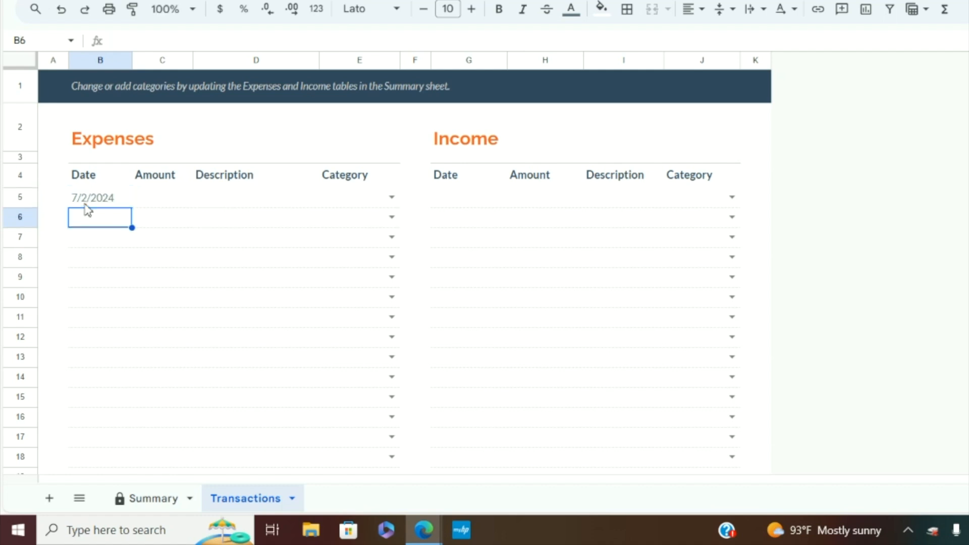
{"action": "type", "text": "54"}
{"action": "key", "text": "Return"}
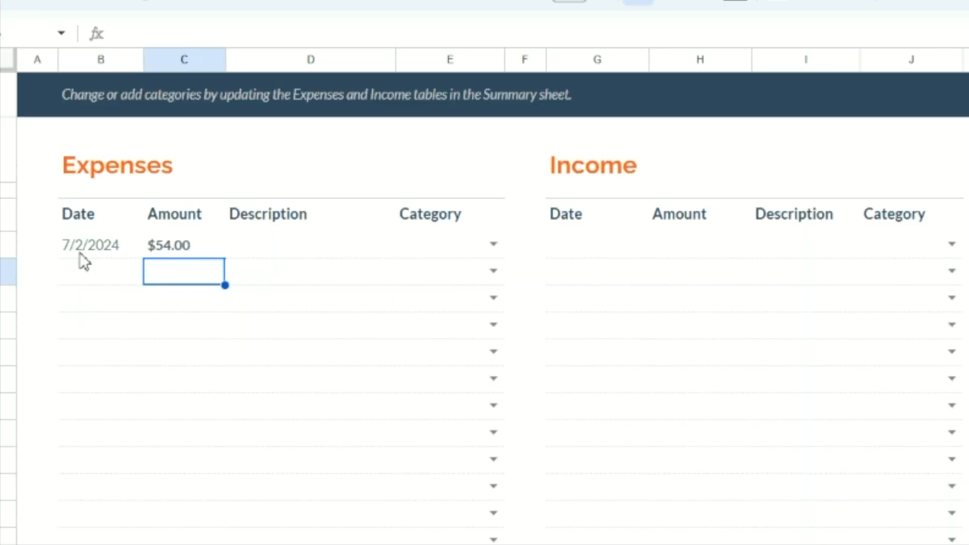
- Describe the $54 expense as "groceries" and assign it to the Food category
{"action": "key", "text": "Right"}
{"action": "key", "text": "Up"}
{"action": "type", "text": "groceries"}
{"action": "key", "text": "Return"}
{"action": "key", "text": "Right"}
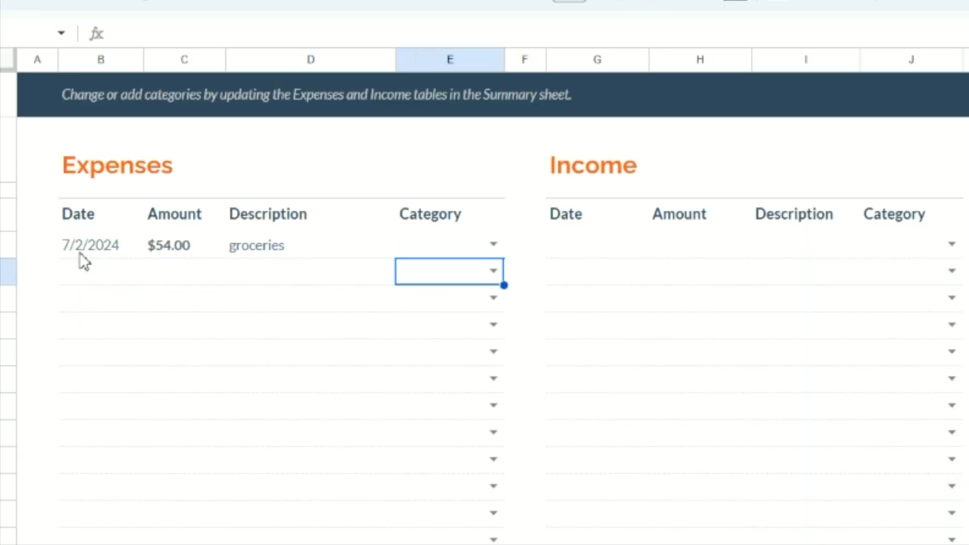
{"action": "key", "text": "Up"}
{"action": "key", "text": "Return"}
{"action": "key", "text": "Down"}
{"action": "key", "text": "Down"}
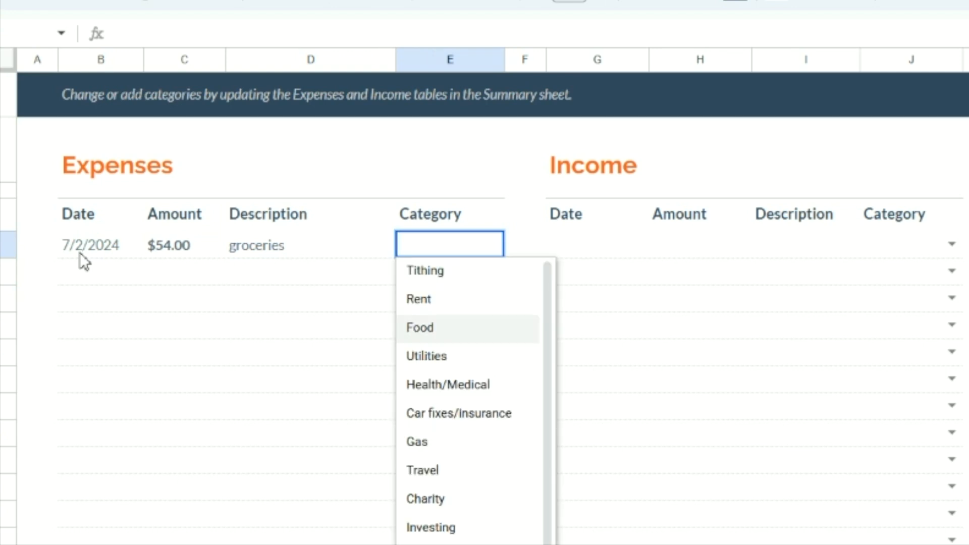
{"action": "key", "text": "Return"}
- Check how the groceries entry affects the Summary sheet's actual expenses, the Food row's difference and the balance overview
{"action": "left_click", "coordinate": [108, 260]}
{"action": "left_click_drag", "start_coordinate": [107, 253], "coordinate": [434, 241]}
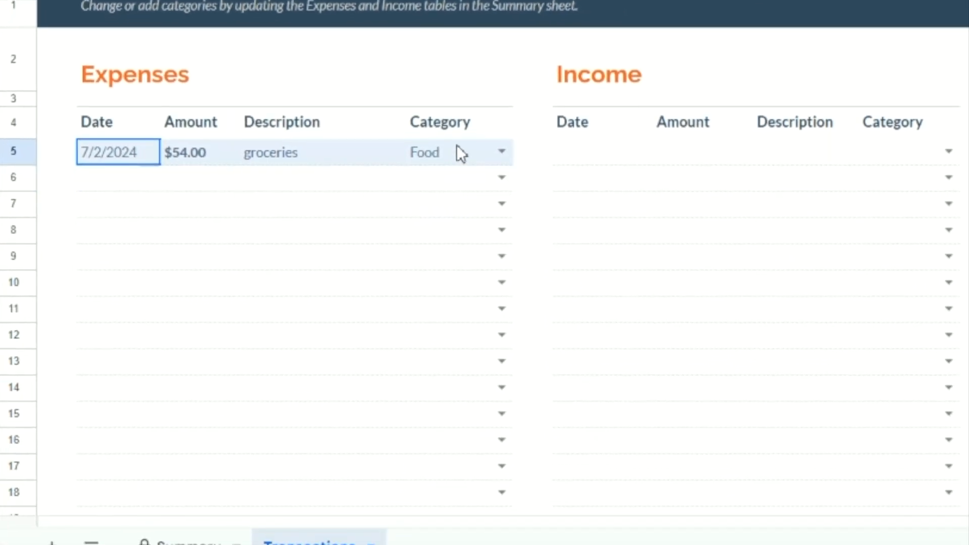
{"action": "left_click", "coordinate": [197, 485]}
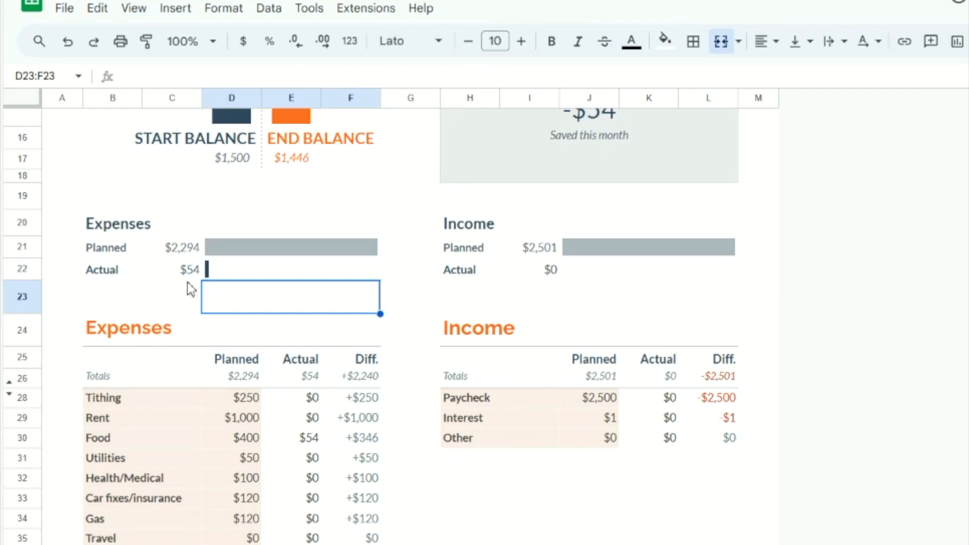
{"action": "left_click", "coordinate": [187, 273]}
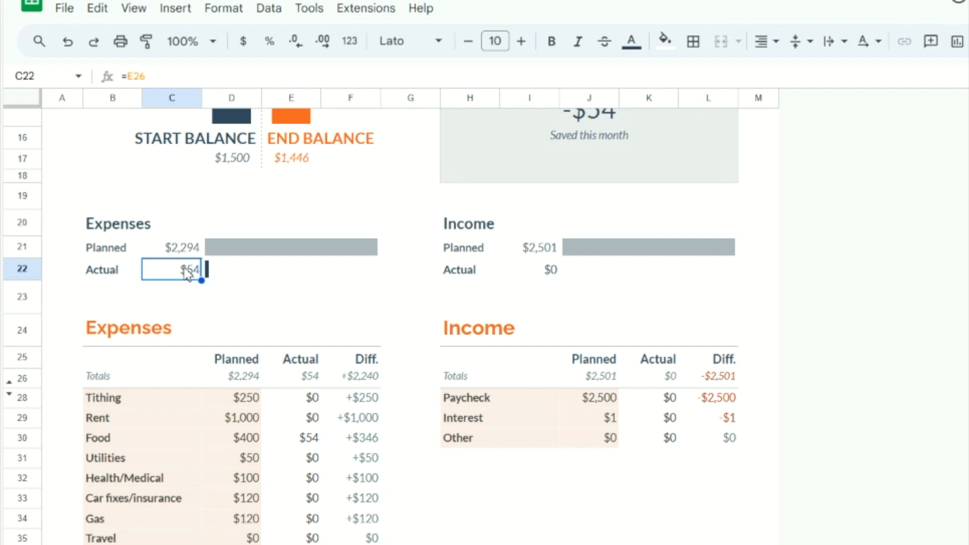
{"action": "left_click", "coordinate": [222, 273]}
{"action": "scroll", "coordinate": [211, 329], "scroll_direction": "down", "scroll_amount": 3}
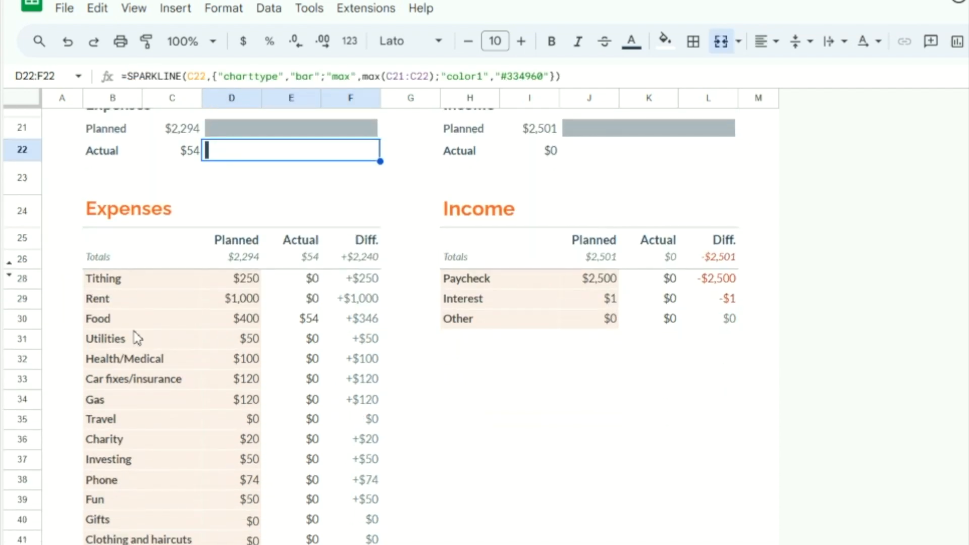
{"action": "left_click", "coordinate": [242, 306]}
{"action": "left_click", "coordinate": [243, 327]}
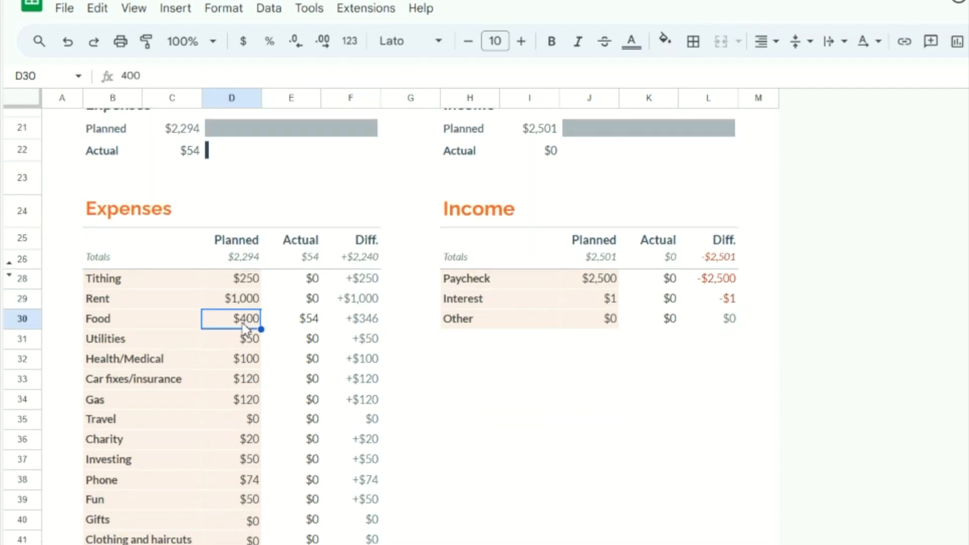
{"action": "left_click", "coordinate": [313, 323]}
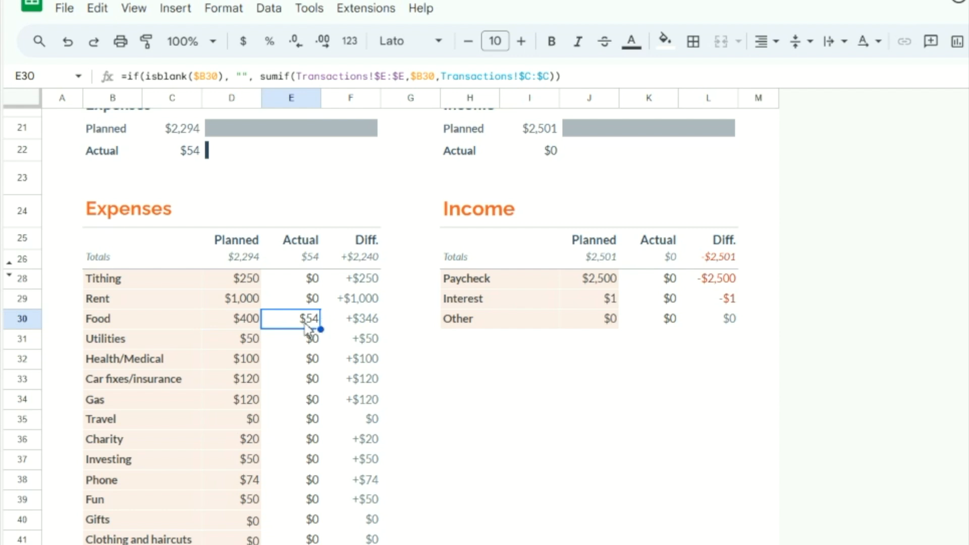
{"action": "left_click", "coordinate": [368, 323]}
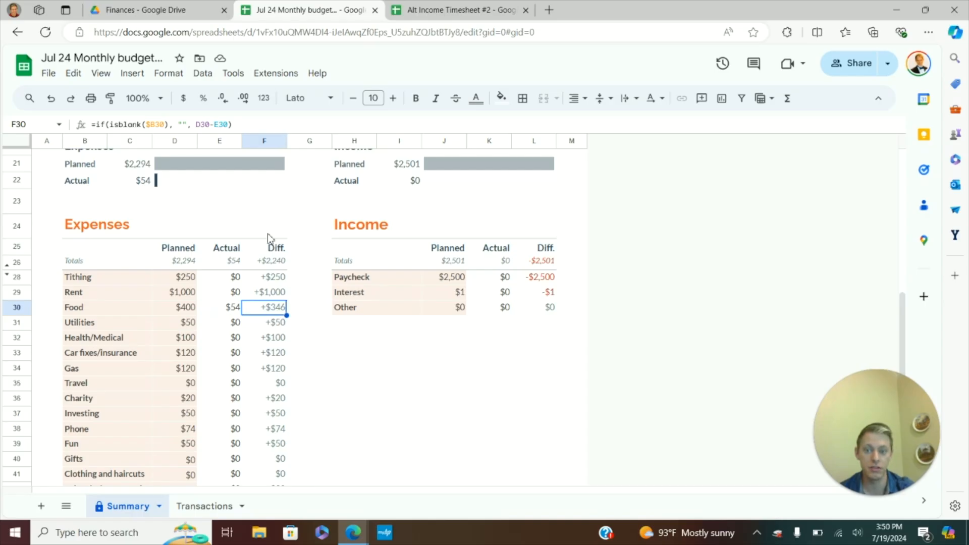
{"action": "scroll", "coordinate": [368, 362], "scroll_direction": "up", "scroll_amount": 5}
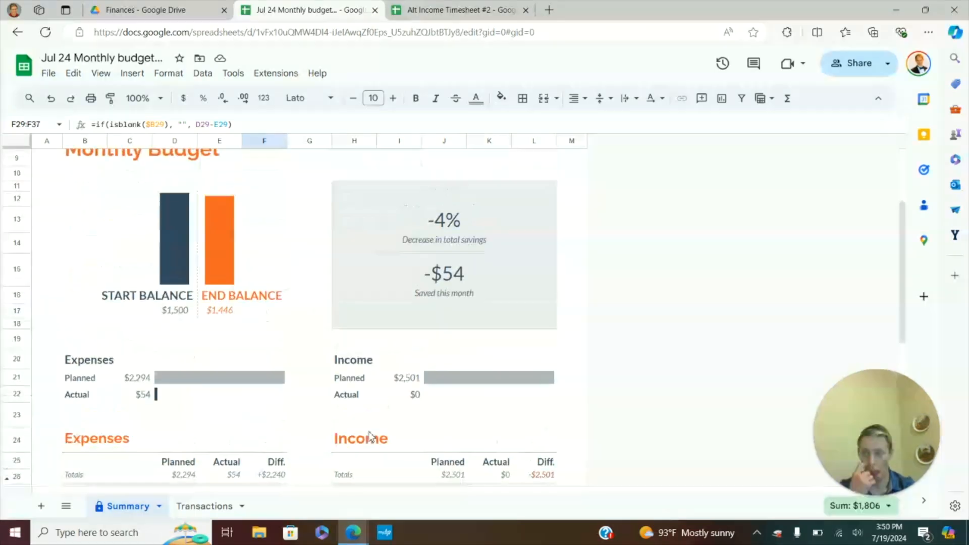
- Add Transactions expenses for rent, $1,000 on 7/3/2024 (Rent), and car insurance, $120 on 7/5/2024 (Car fixes/insurance)
{"action": "left_click", "coordinate": [204, 506]}
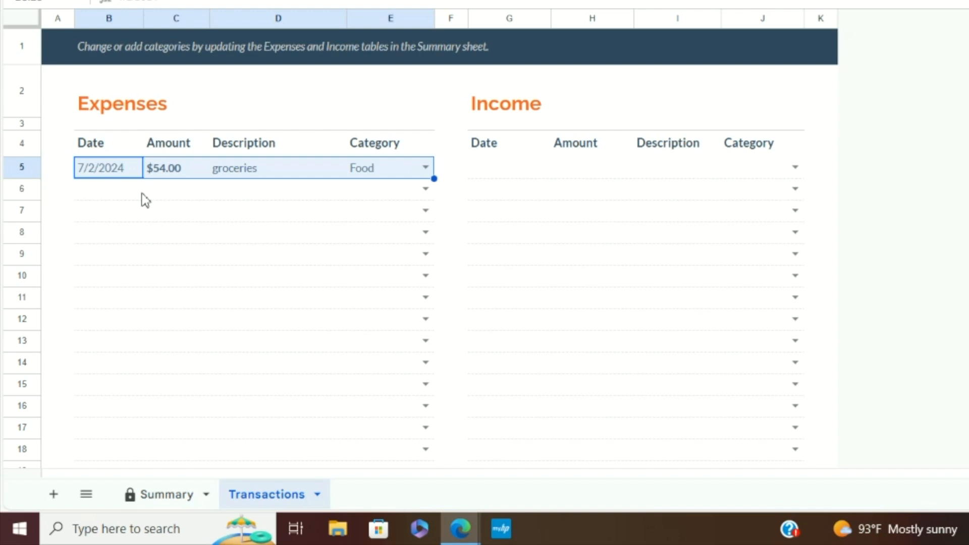
{"action": "left_click", "coordinate": [123, 189]}
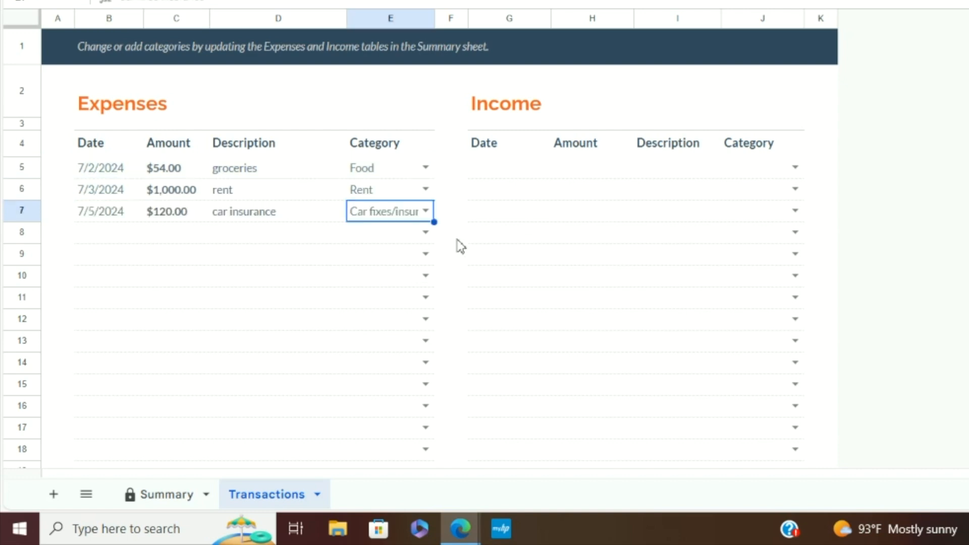
- Start an income entry in row 5 of the Transactions sheet with date 7/6/2024 and amount $1,250
{"action": "left_click", "coordinate": [492, 174]}
{"action": "type", "text": "7/6/24"}
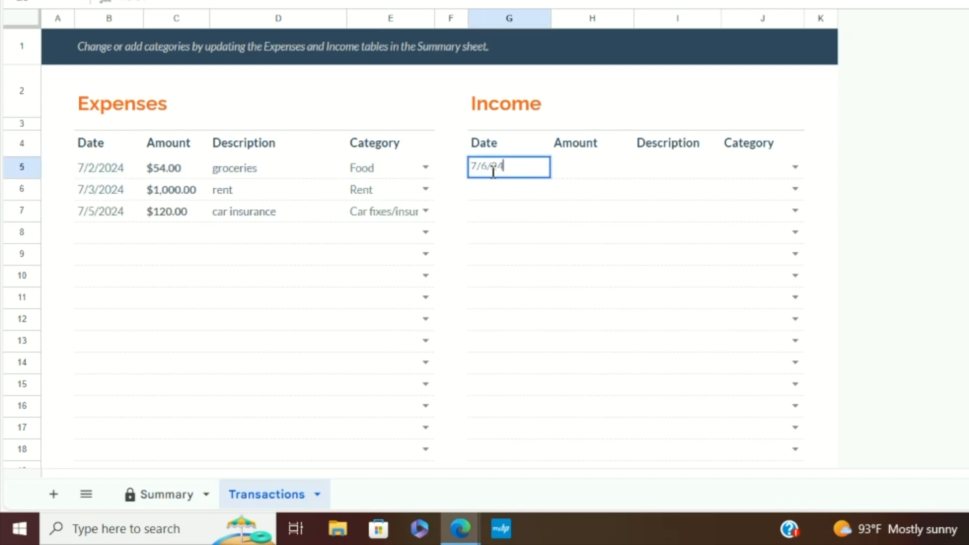
{"action": "key", "text": "Tab"}
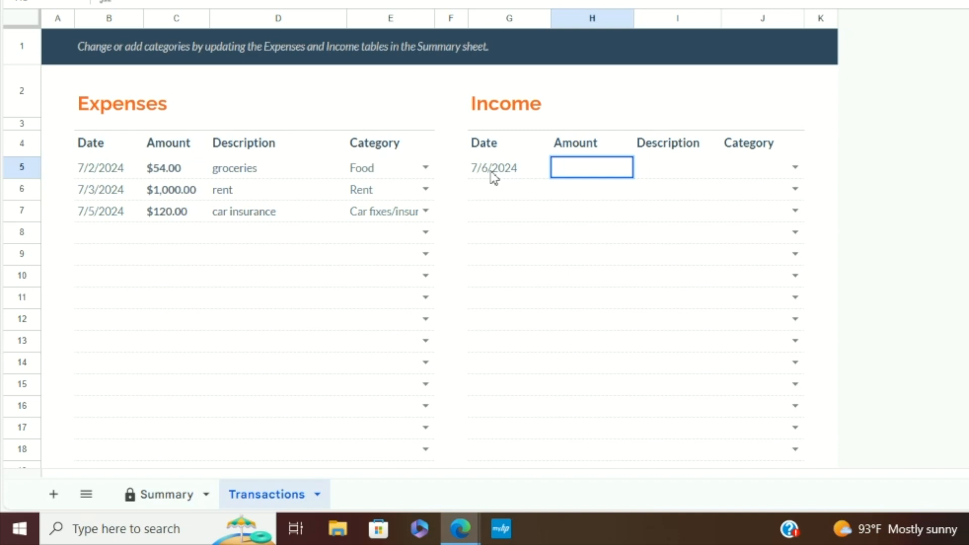
{"action": "key", "text": "Return"}
- Describe the $1,250 income as "paycheck" and assign it to the Paycheck category
{"action": "left_click", "coordinate": [670, 167]}
{"action": "type", "text": "p"}
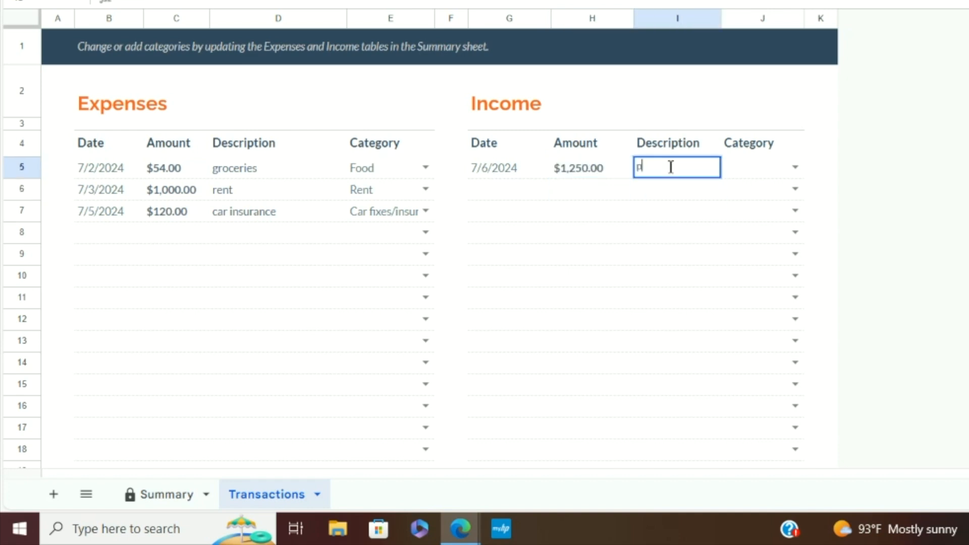
{"action": "type", "text": "aycheck"}
{"action": "key", "text": "Tab"}
{"action": "key", "text": "Return"}
{"action": "left_click", "coordinate": [744, 189]}
{"action": "left_click", "coordinate": [661, 177]}
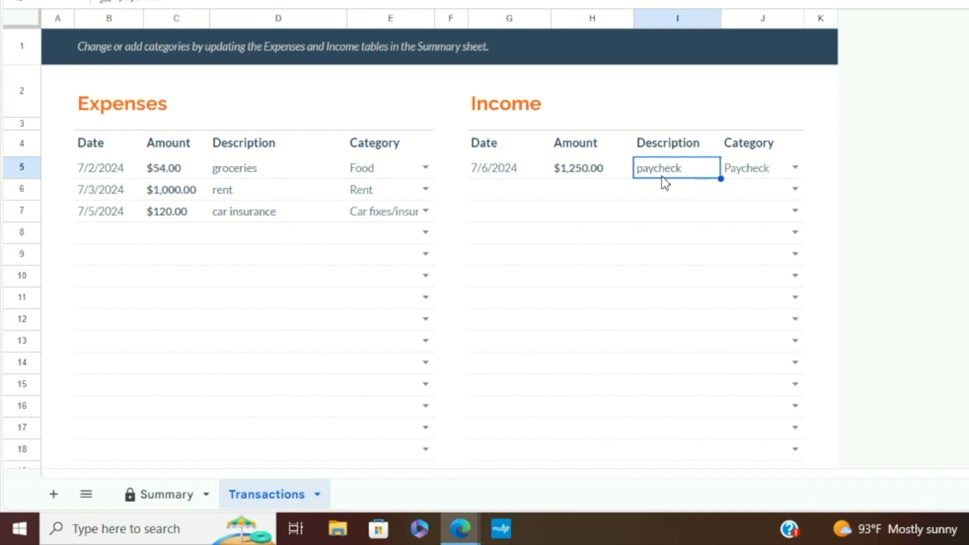
- Compare the actual expenses and actual income totals and their bars against the planned ones on the Summary sheet
{"action": "left_click", "coordinate": [167, 496]}
{"action": "scroll", "coordinate": [332, 338], "scroll_direction": "up", "scroll_amount": 5}
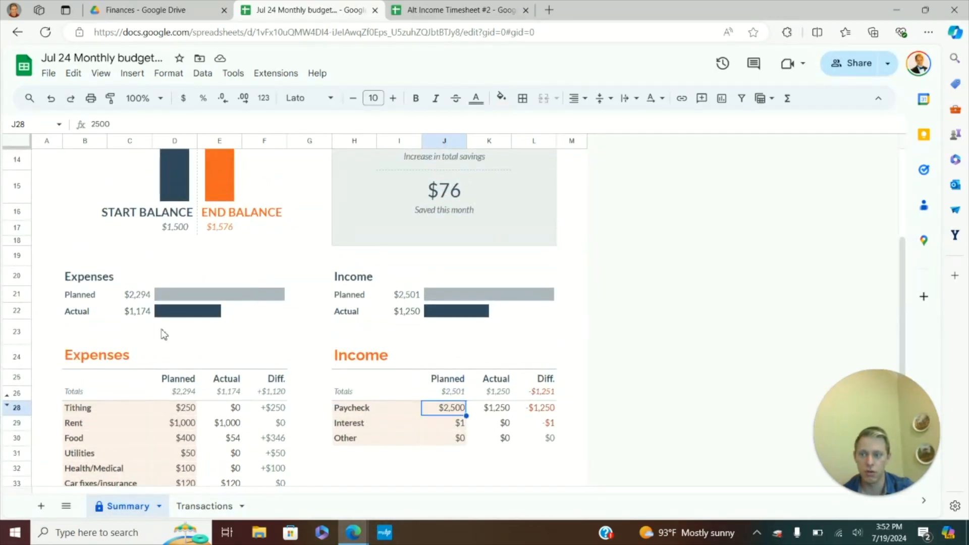
{"action": "left_click", "coordinate": [150, 313]}
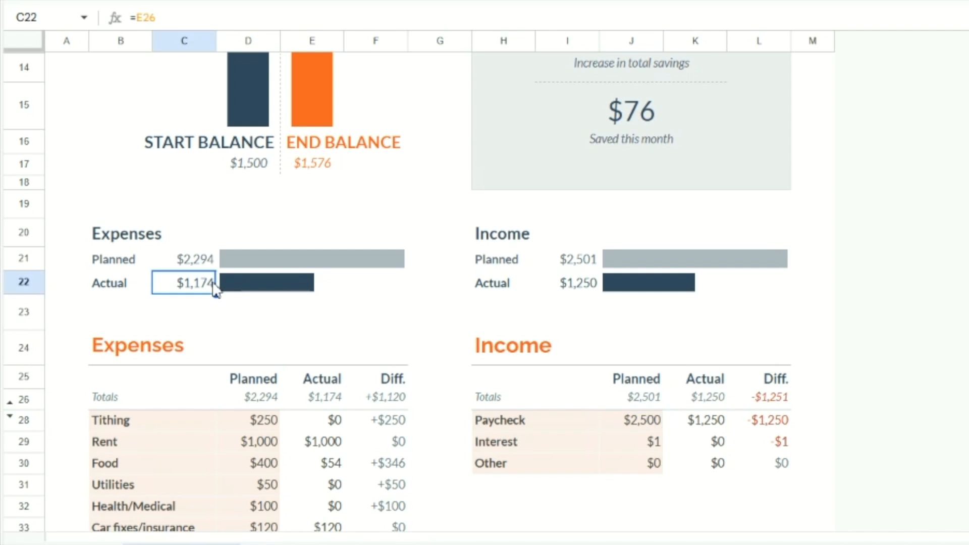
{"action": "left_click", "coordinate": [320, 284]}
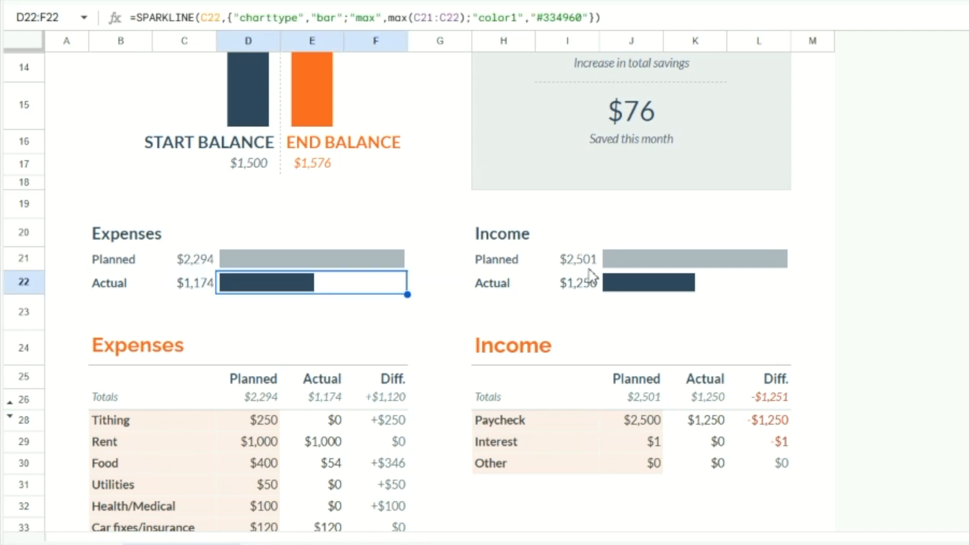
{"action": "left_click", "coordinate": [591, 285]}
{"action": "left_click", "coordinate": [642, 279]}
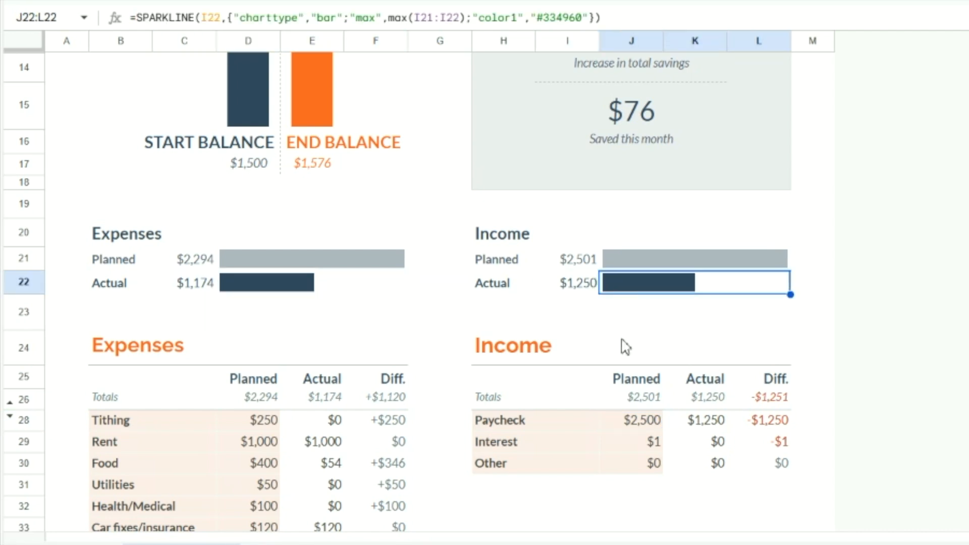
{"action": "scroll", "coordinate": [616, 354], "scroll_direction": "up", "scroll_amount": 1}
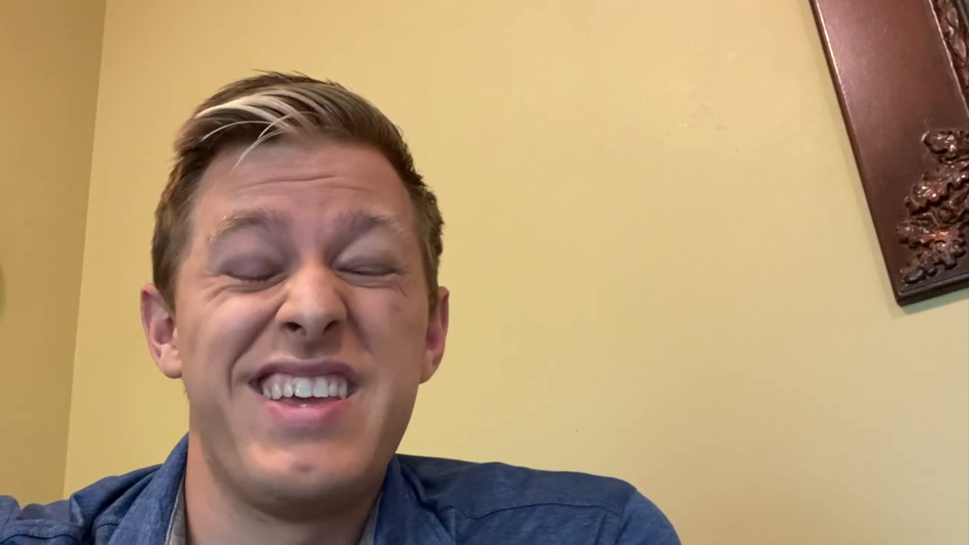